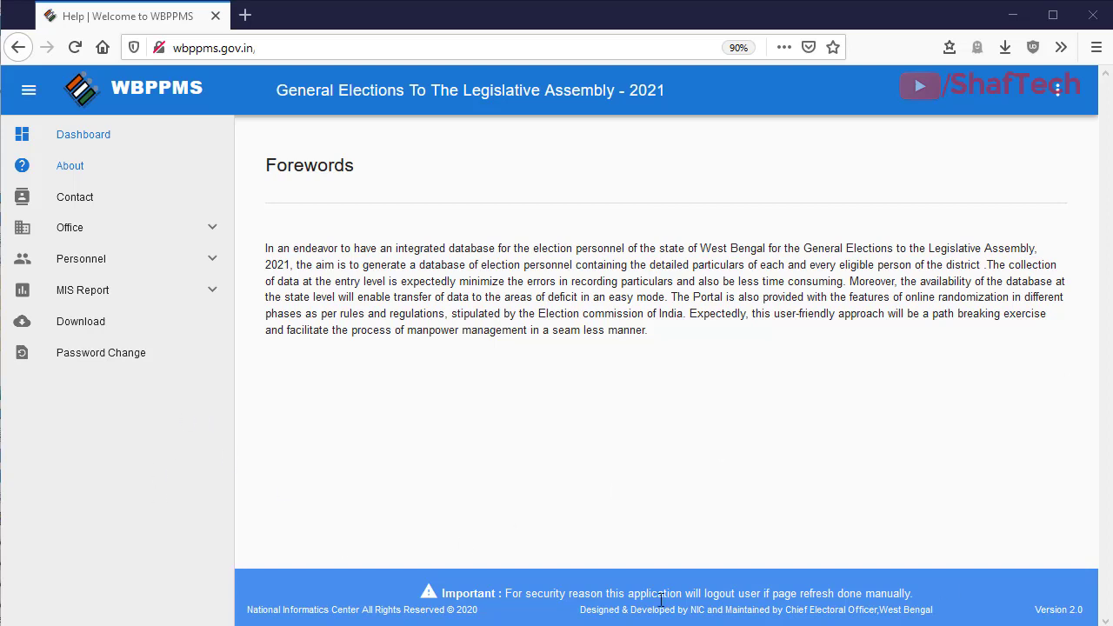
Step: Expand the Personnel entry in the left sidebar to show its submenu
click(103, 265)
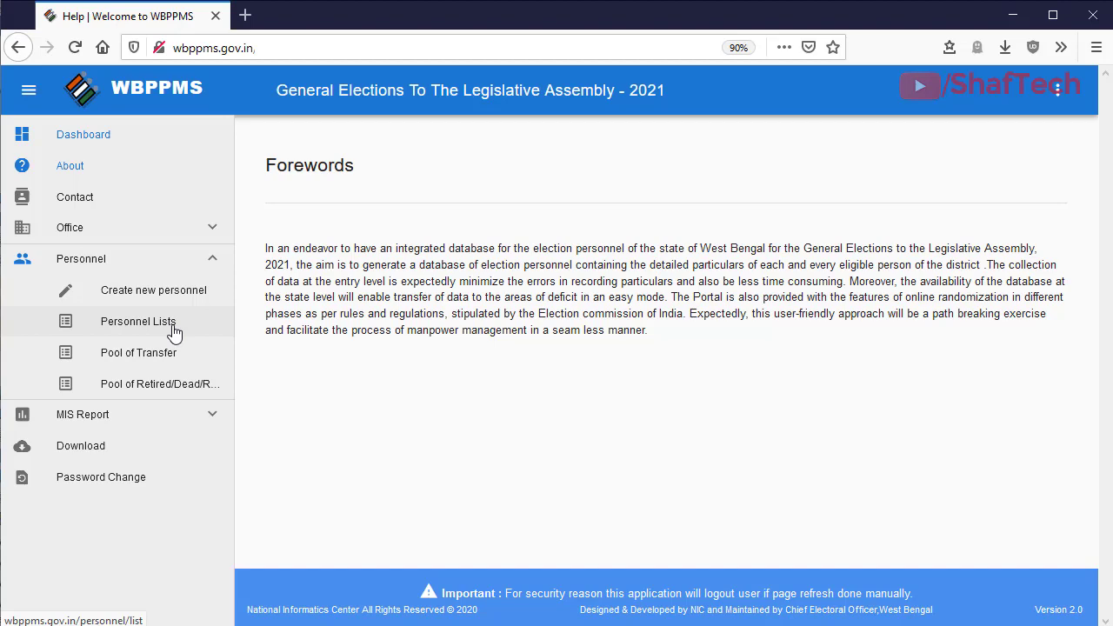
Step: Open Personnel Lists and point out the 37 declared personnel and the first record
click(124, 324)
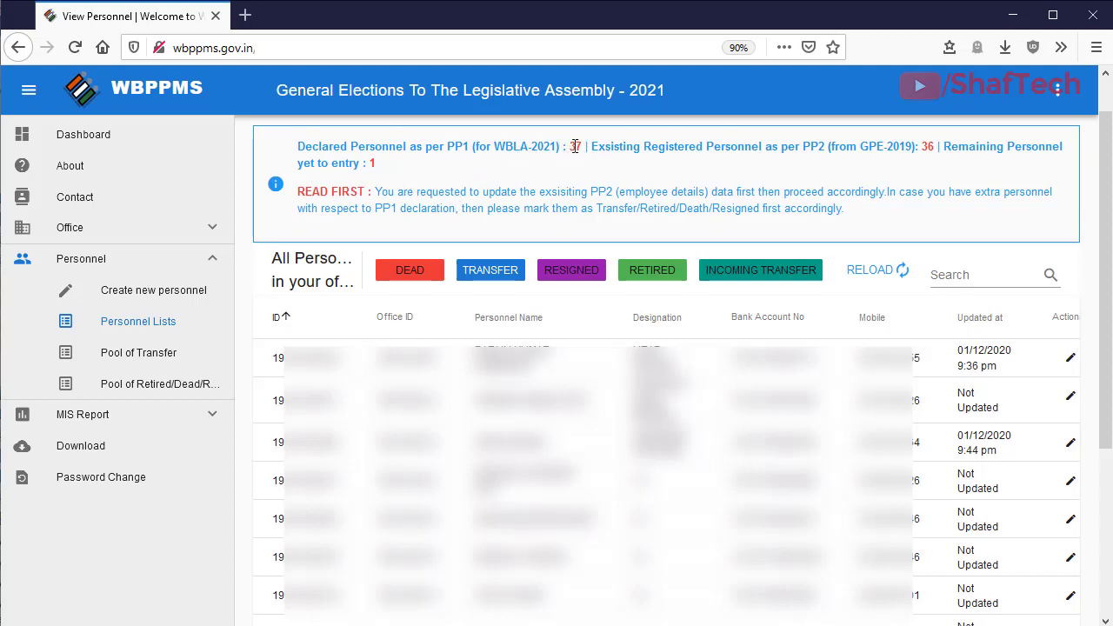
drag(567, 146, 583, 145)
click(614, 174)
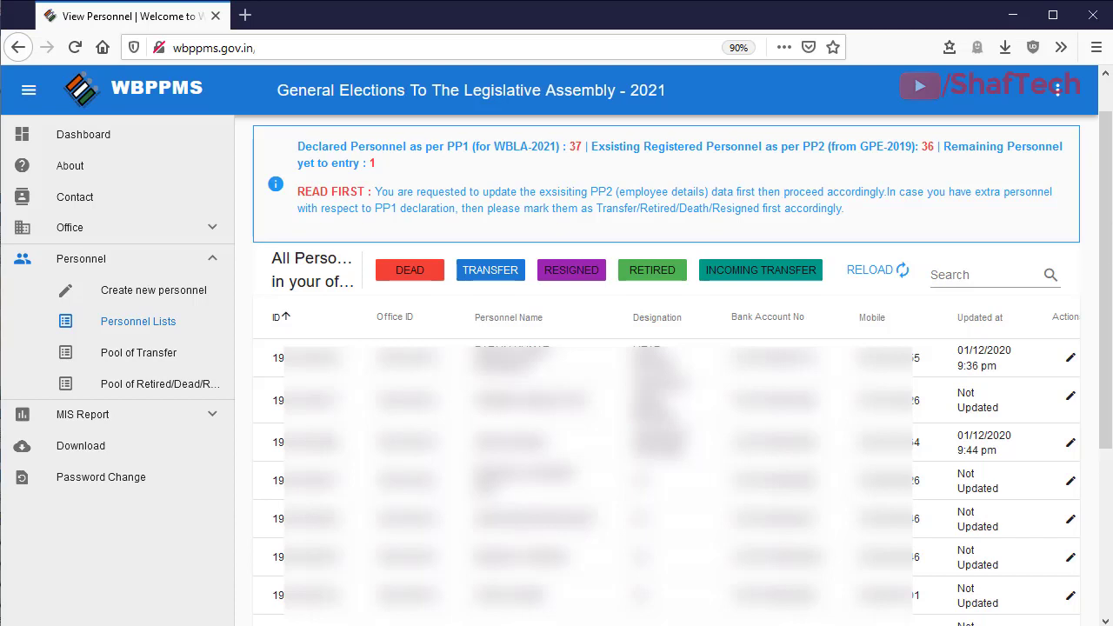
mouse_move(1079, 347)
mouse_down()
mouse_move(1056, 348)
mouse_move(1056, 371)
mouse_move(1078, 347)
mouse_up()
key(Escape)
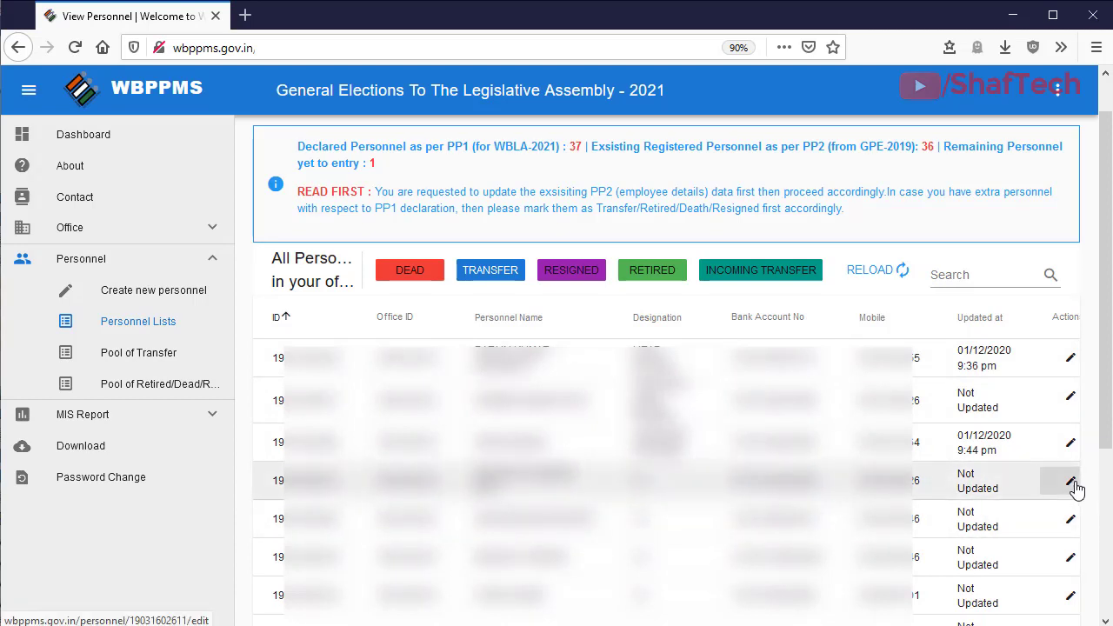
Step: Edit the sixth personnel record and make their Officer Designation ASSISTANT TEACHER
click(1071, 558)
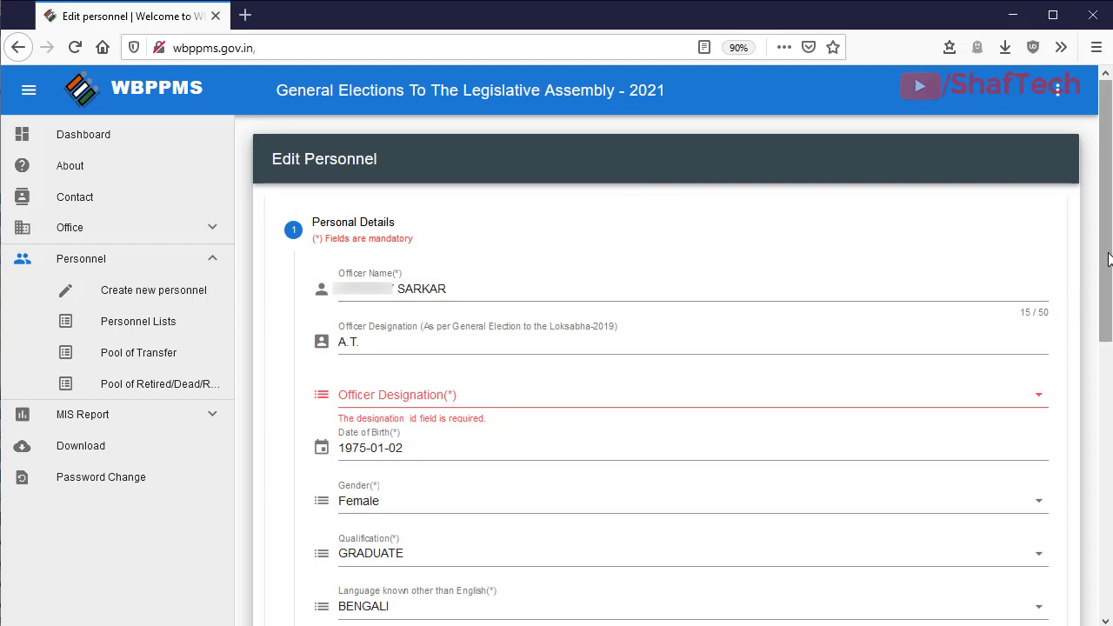
scroll(597, 318, down, 2)
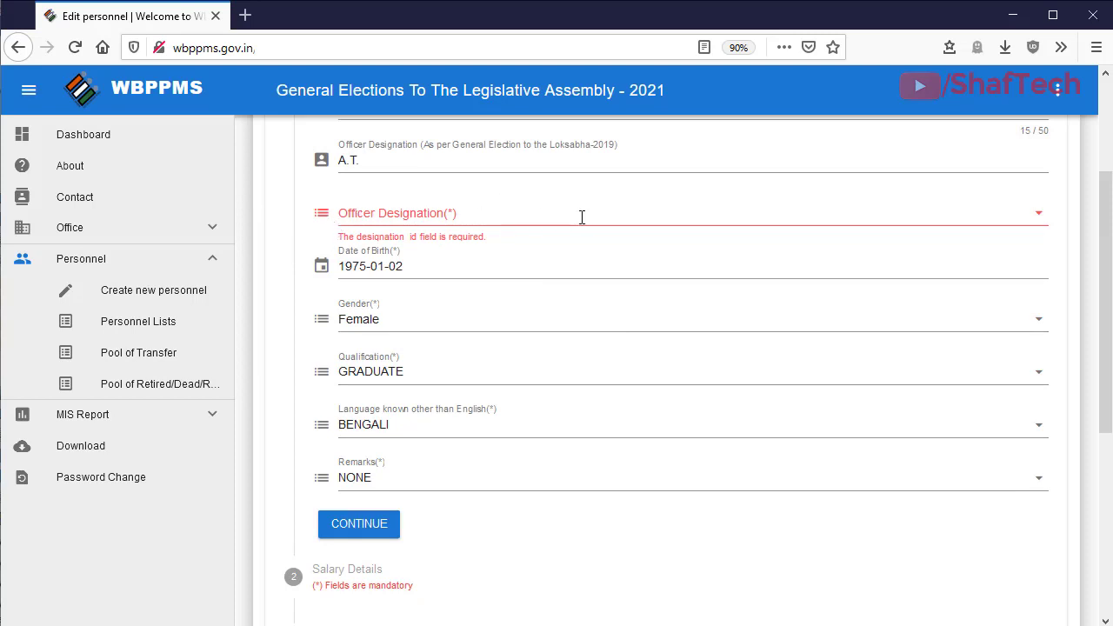
click(539, 217)
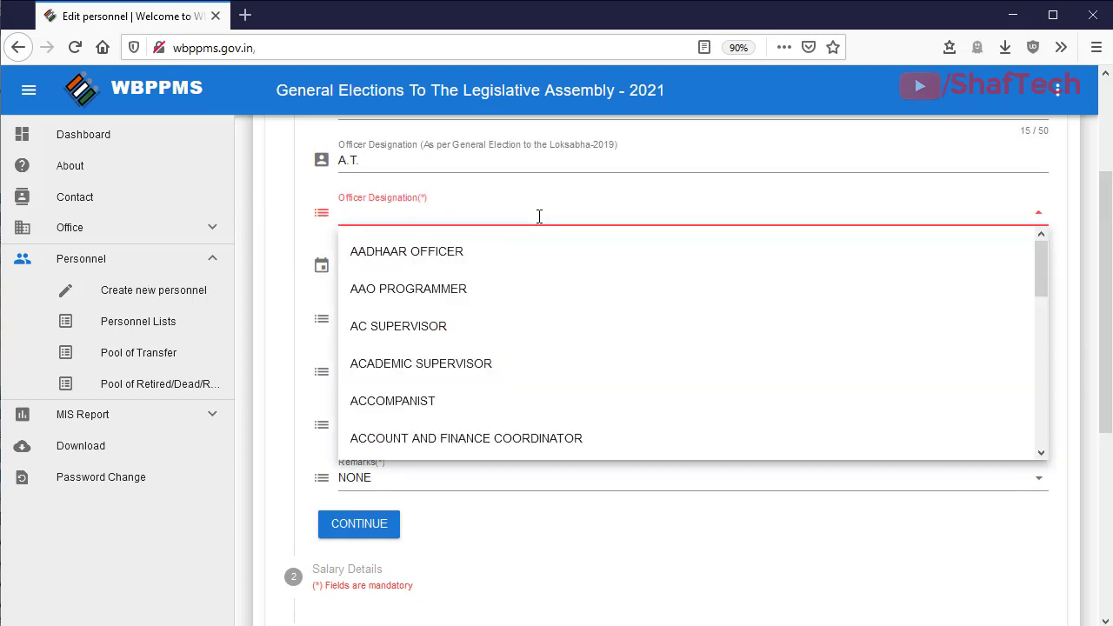
text(ass)
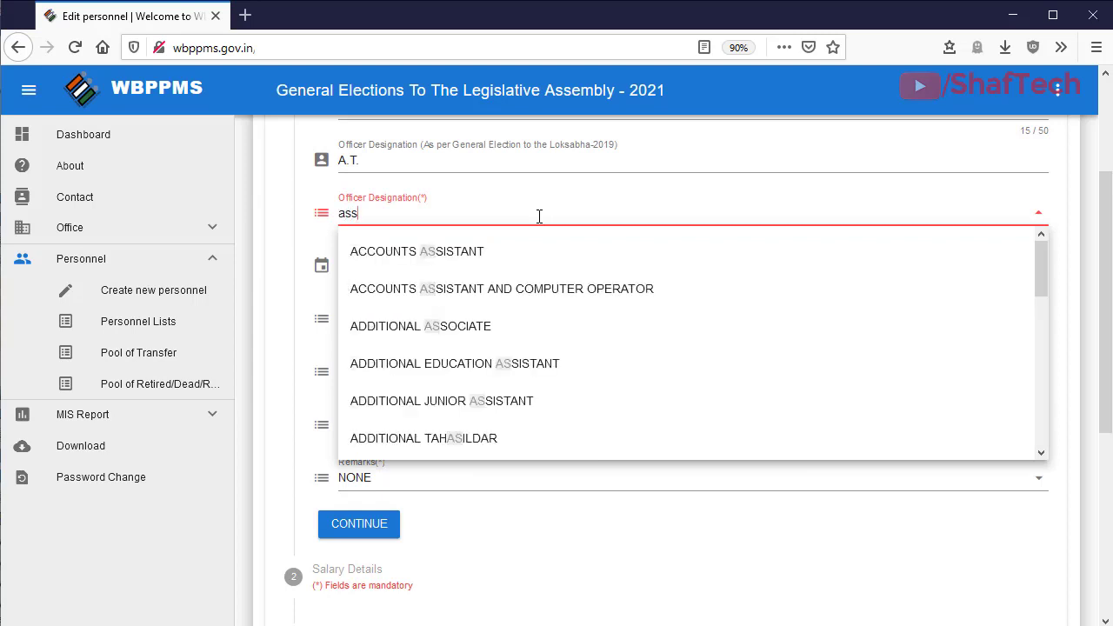
text(istant teac)
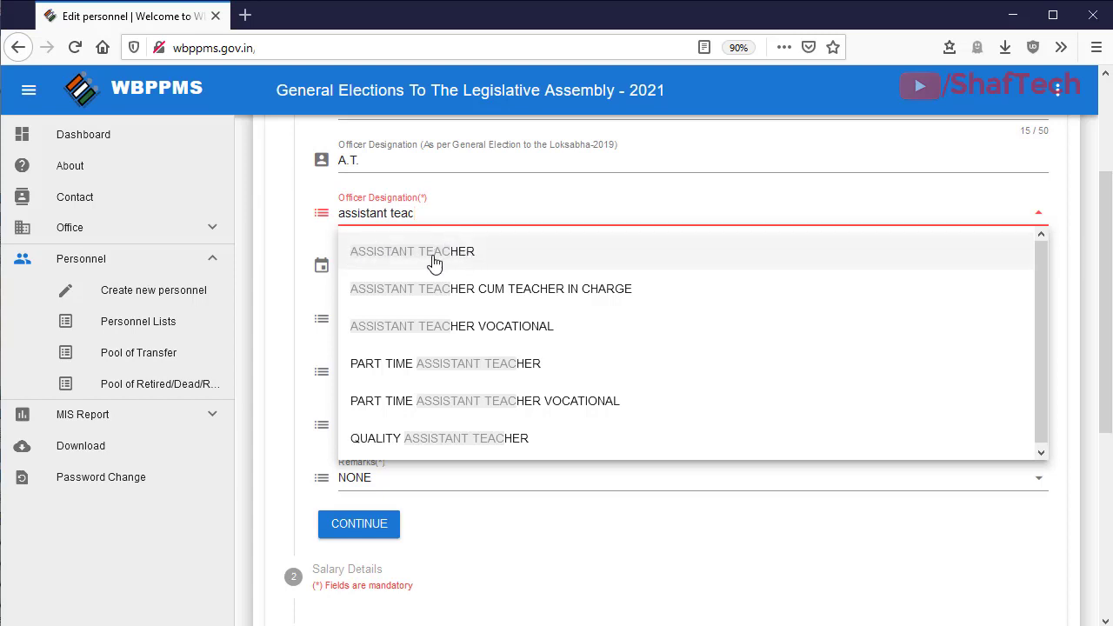
click(433, 259)
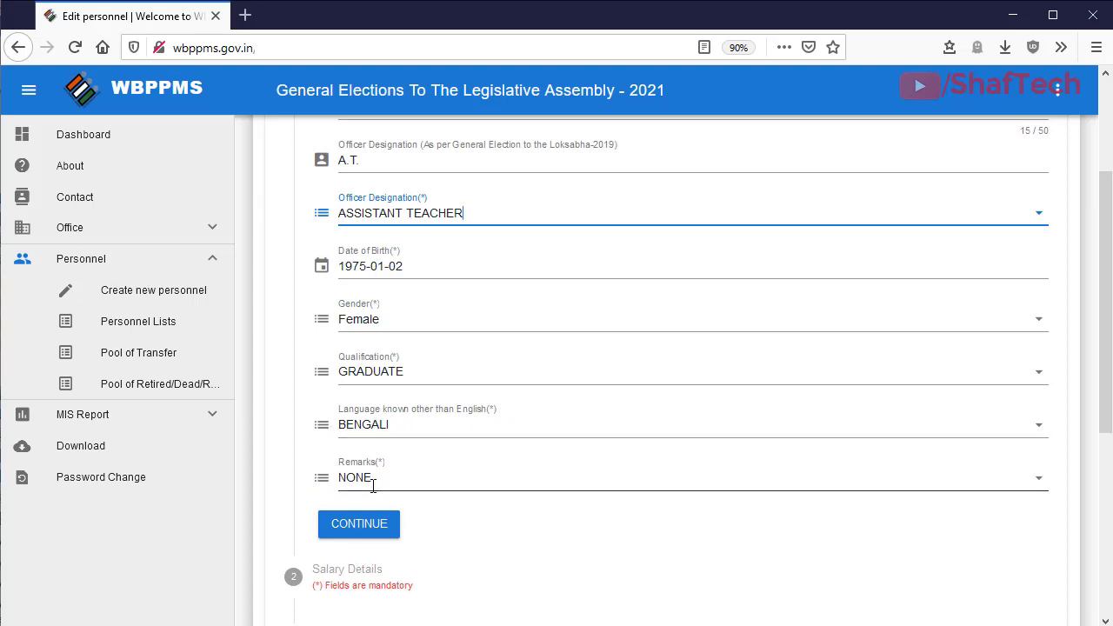
Step: Point out the Remarks field, then change Remarks to RESIGNED
mouse_move(303, 445)
mouse_down()
mouse_move(882, 520)
mouse_move(1084, 505)
mouse_move(1061, 499)
mouse_up()
key(Escape)
click(1038, 477)
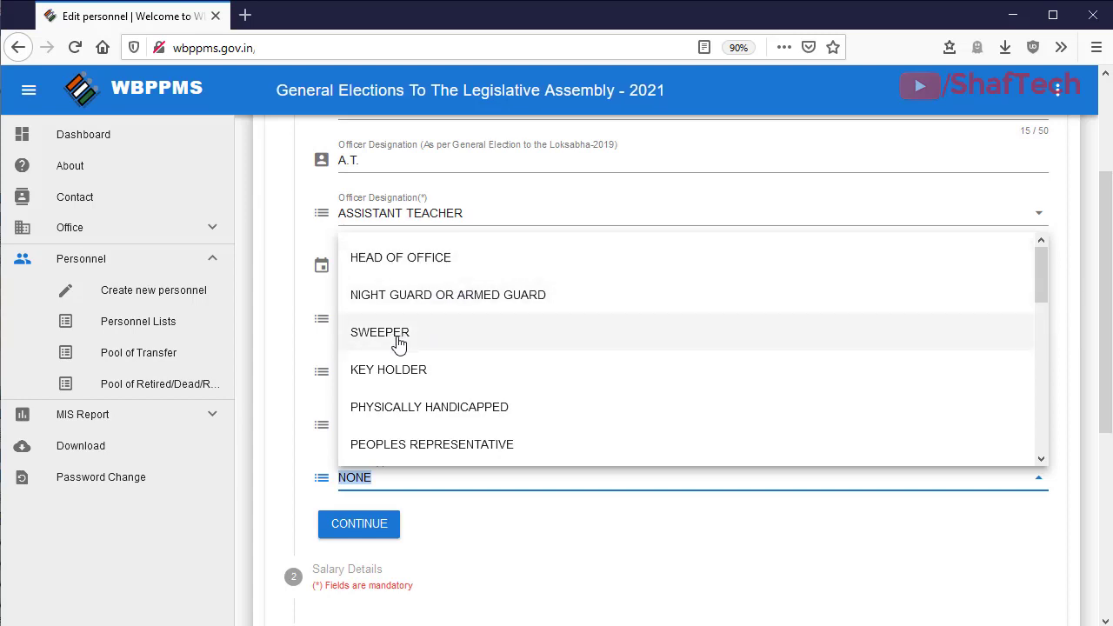
scroll(420, 374, down, 3)
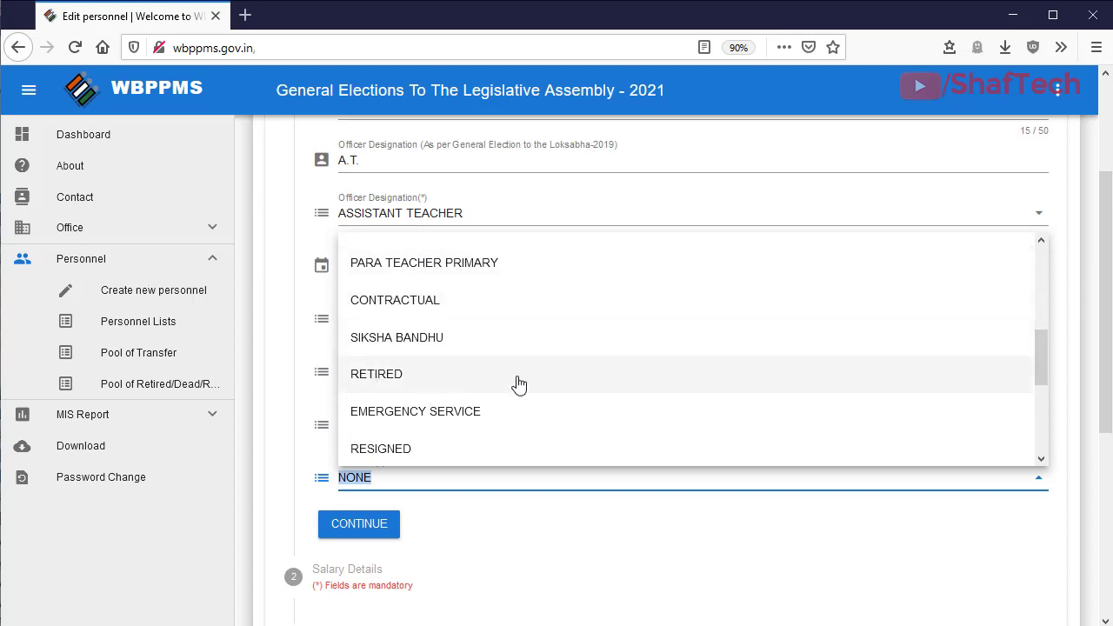
scroll(517, 382, down, 2)
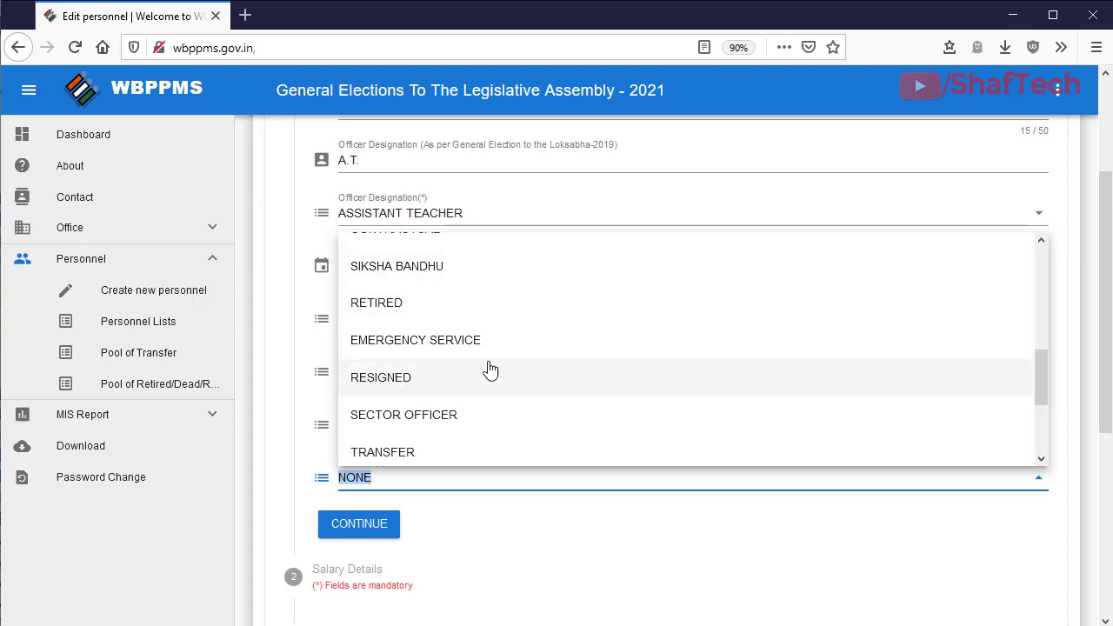
scroll(532, 351, down, 2)
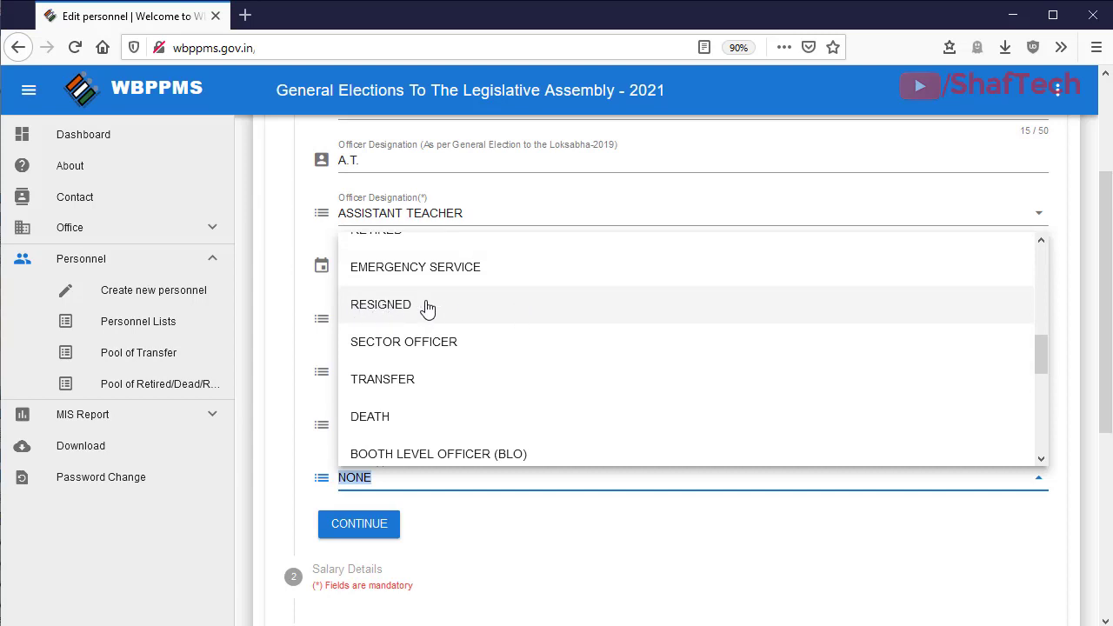
click(386, 311)
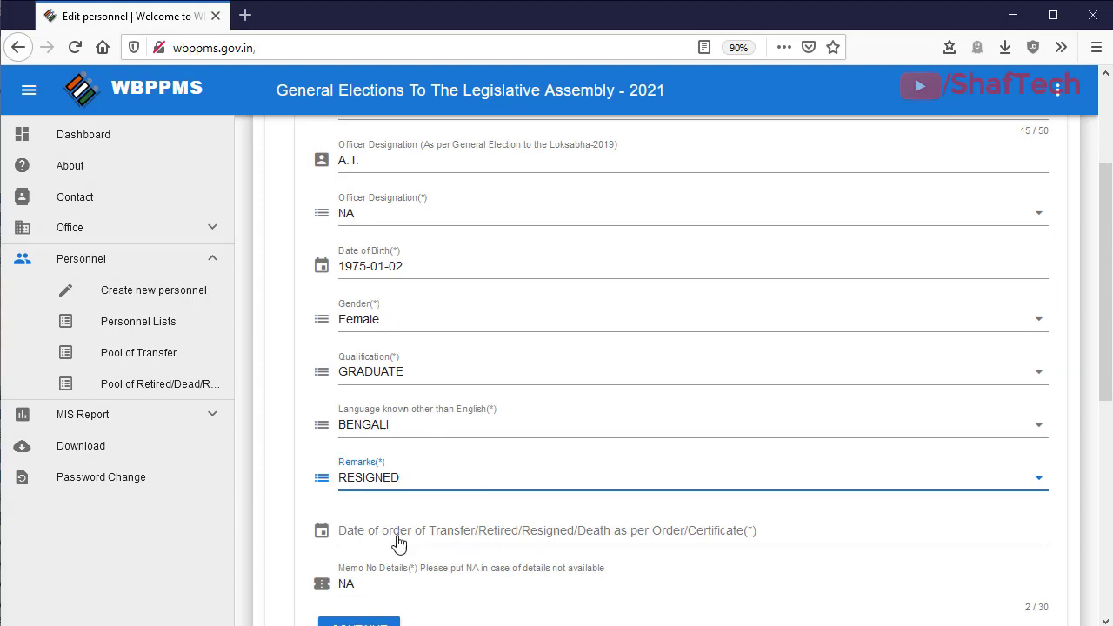
Step: Switch Remarks from RESIGNED to TRANSFER
scroll(400, 539, down, 2)
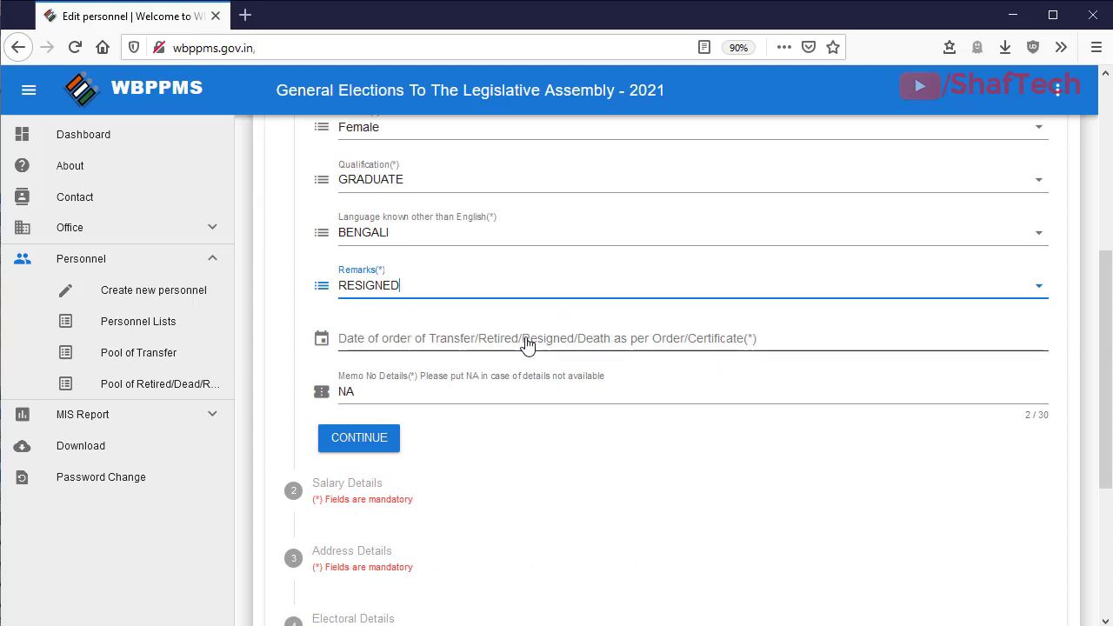
click(1028, 287)
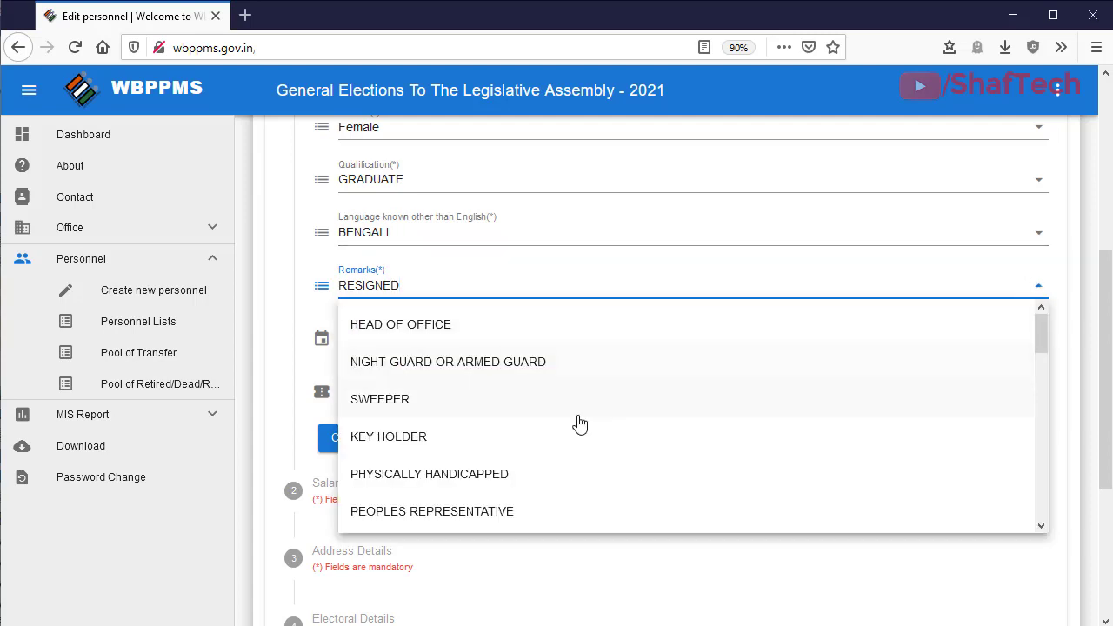
scroll(500, 445, down, 5)
scroll(501, 444, down, 10)
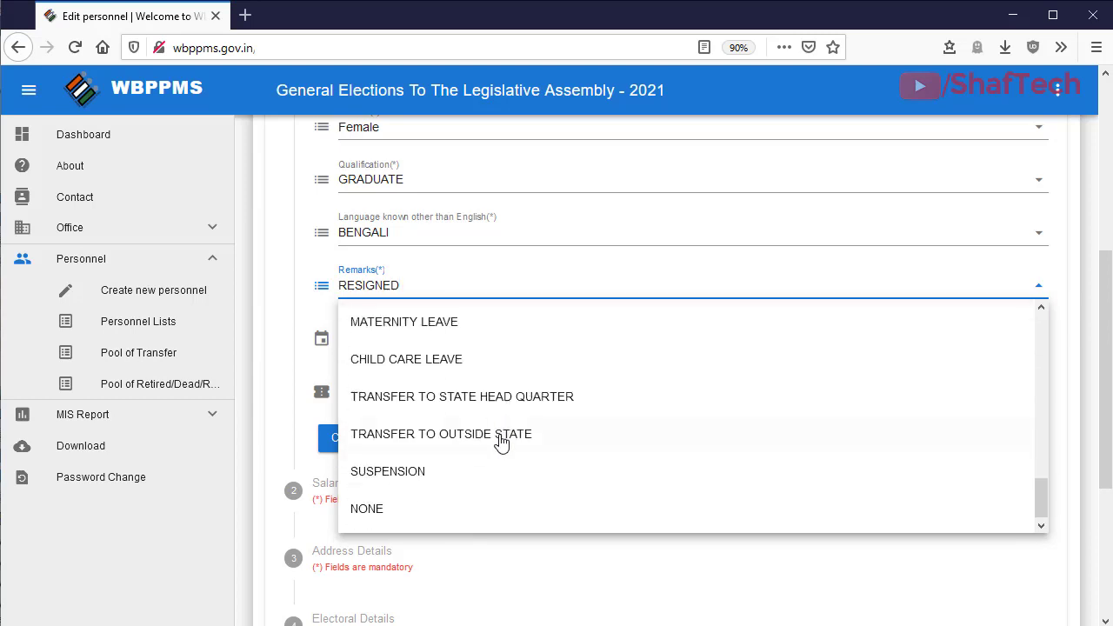
click(376, 184)
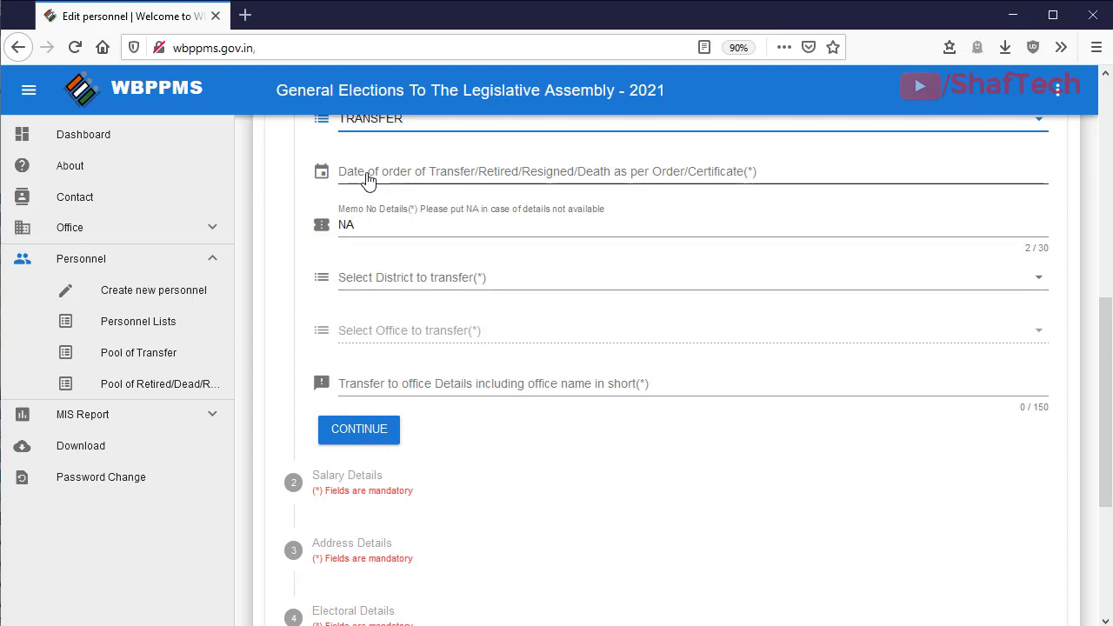
click(389, 279)
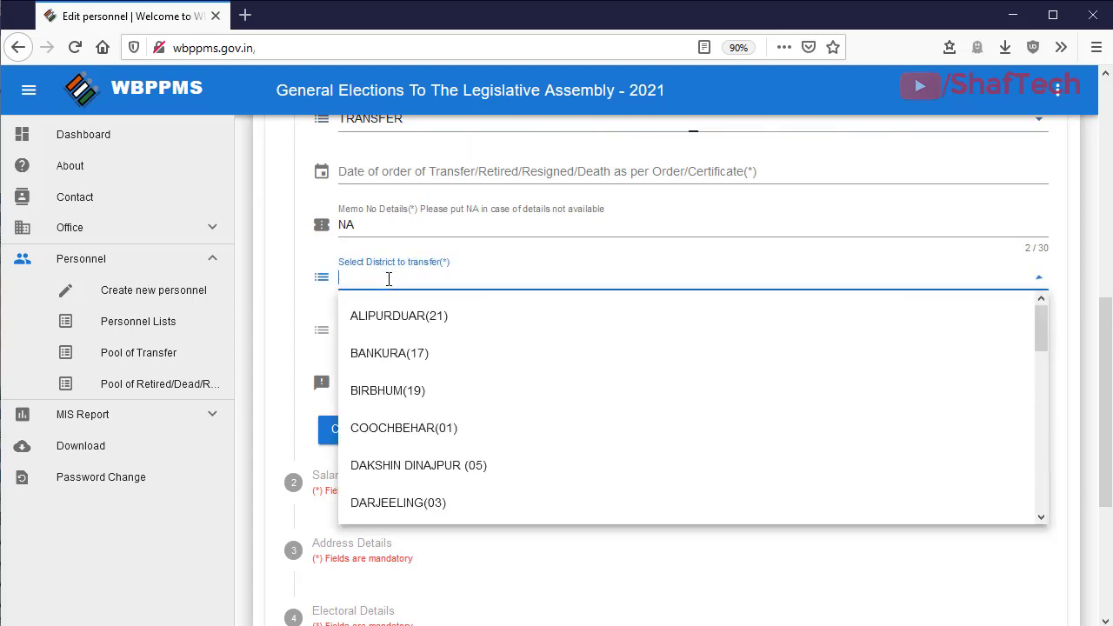
scroll(405, 418, down, 5)
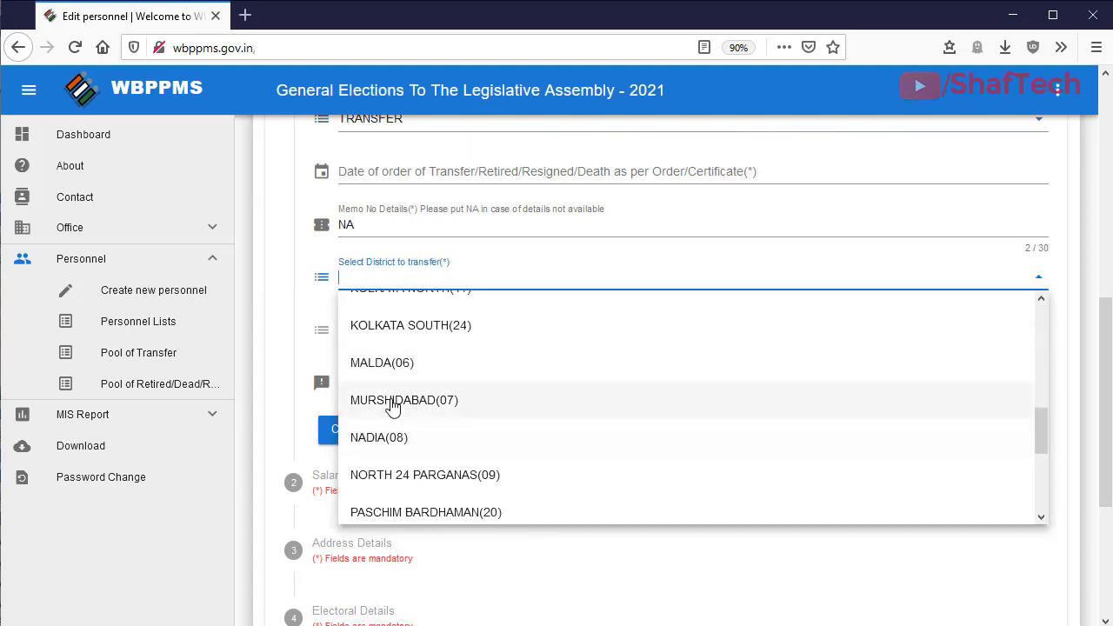
click(400, 477)
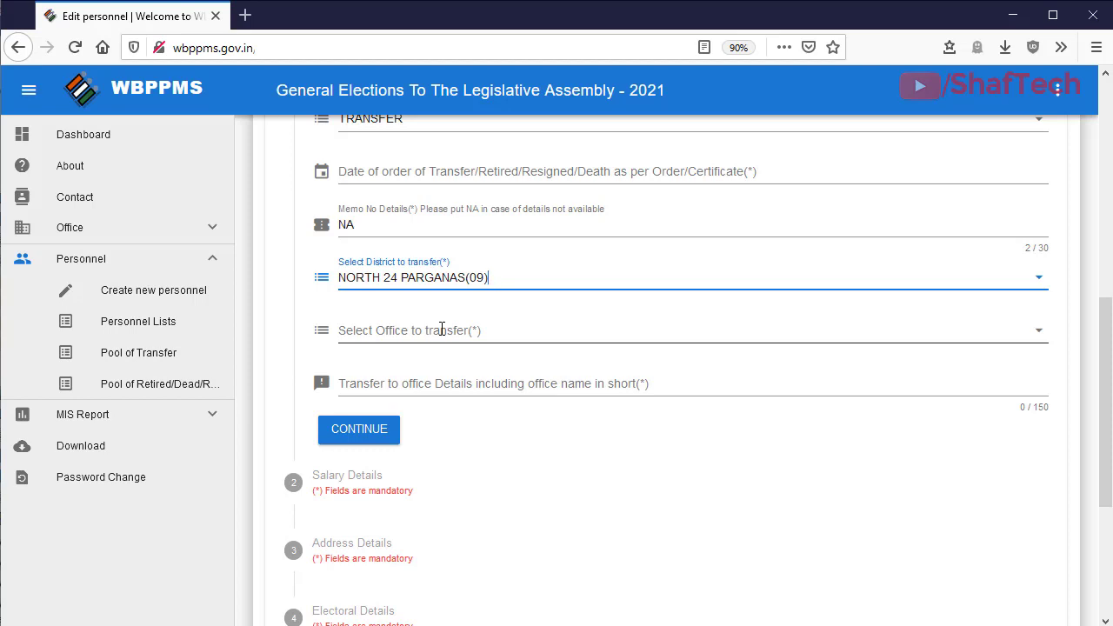
click(441, 329)
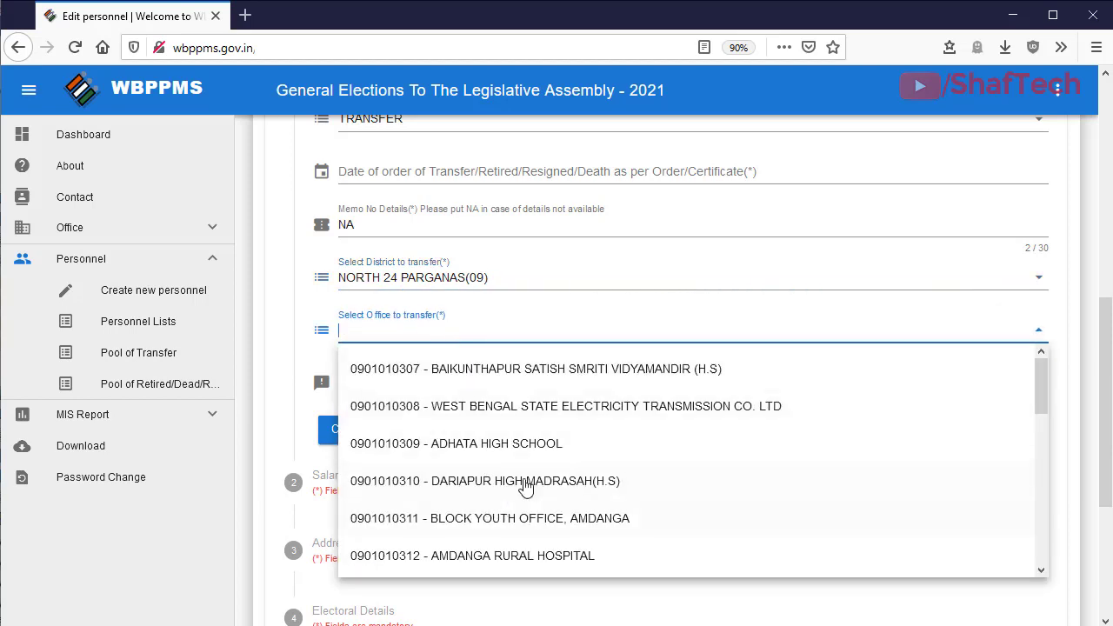
scroll(528, 459, down, 6)
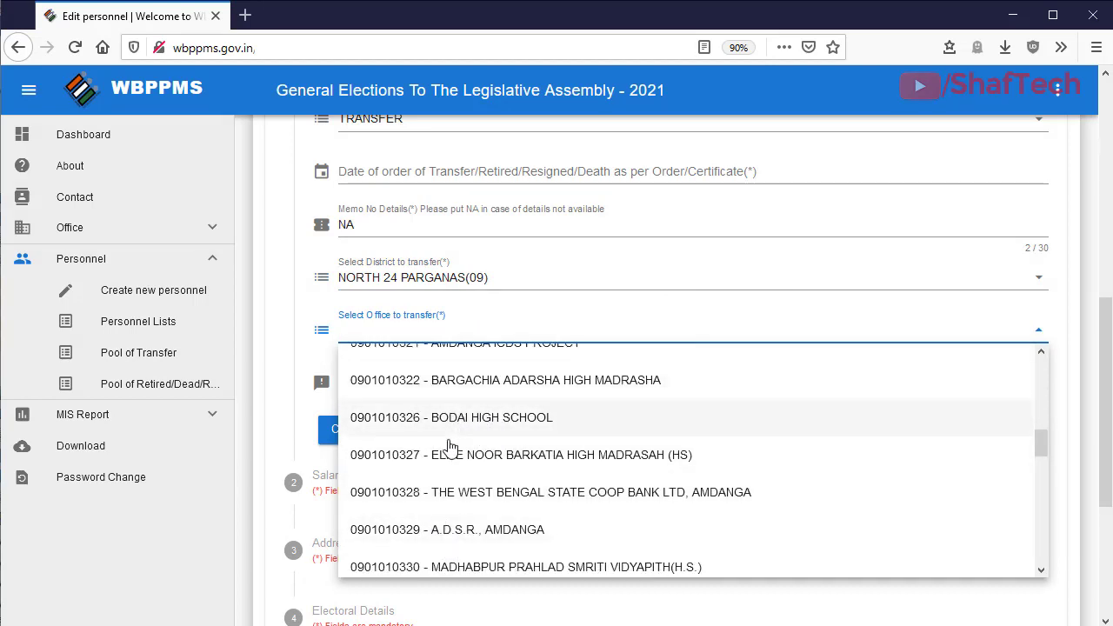
click(513, 420)
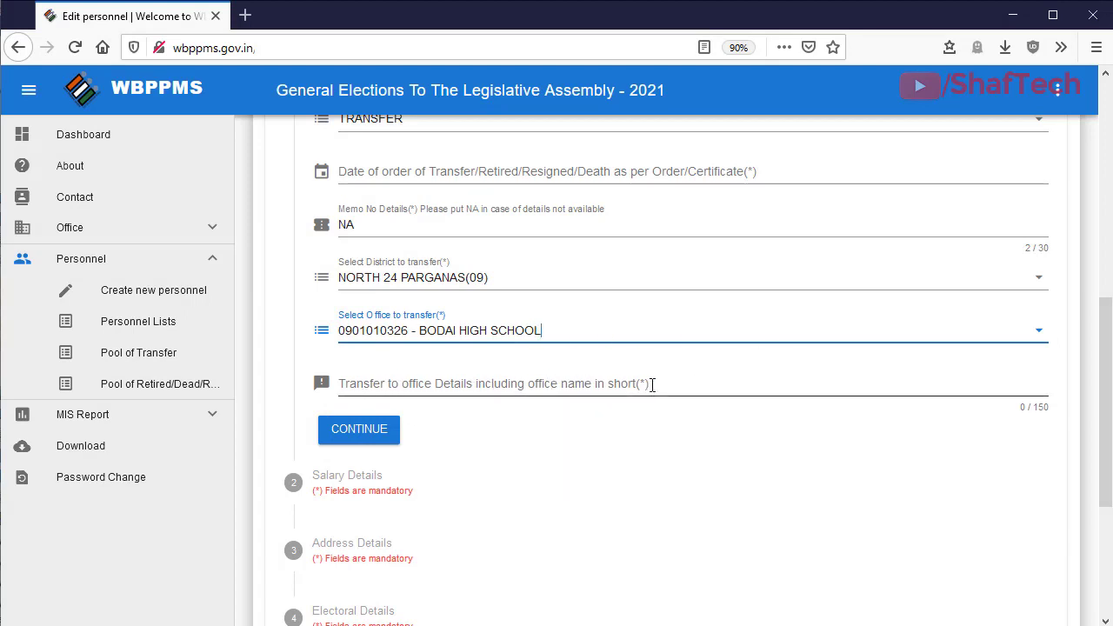
click(379, 388)
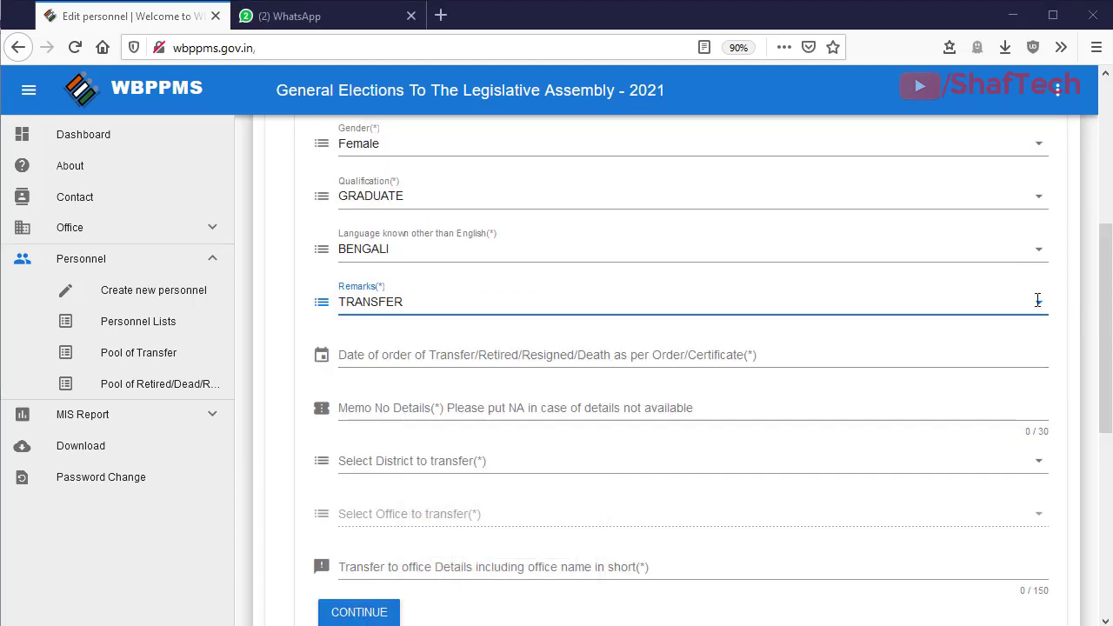
click(1037, 300)
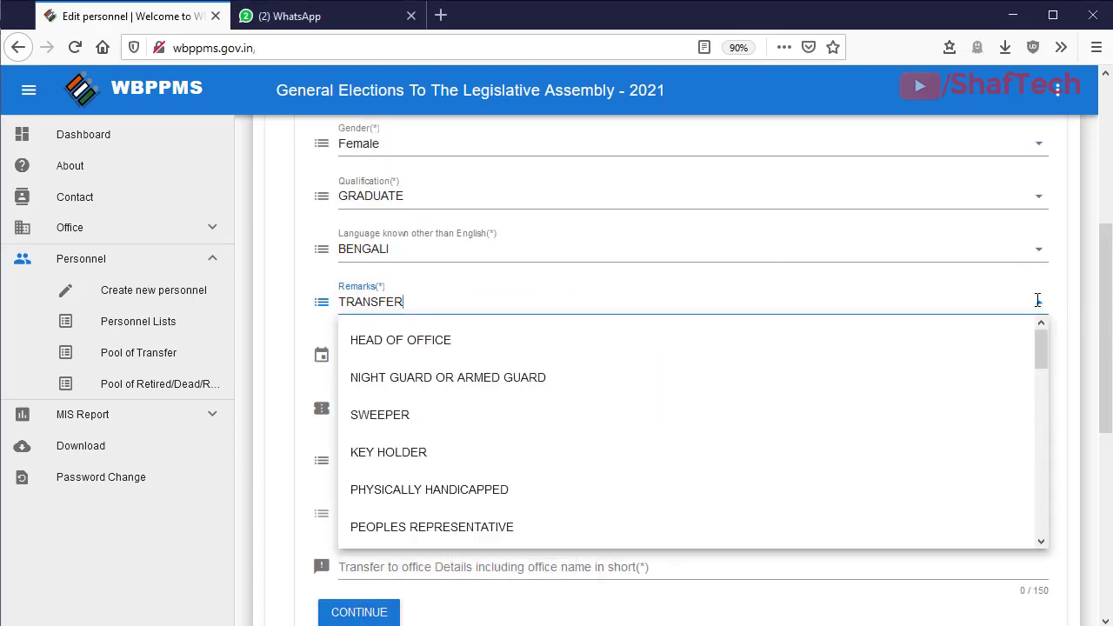
Step: Scroll through every Remarks option and close the list with TRANSFER kept
scroll(1034, 351, down, 2)
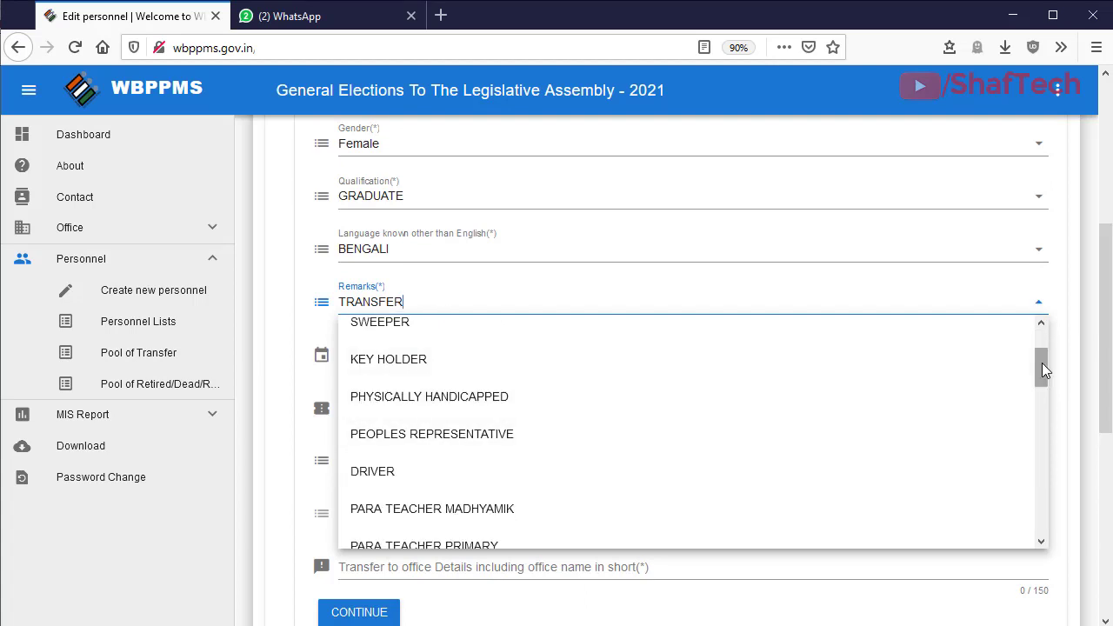
scroll(531, 392, down, 1)
scroll(546, 421, down, 1)
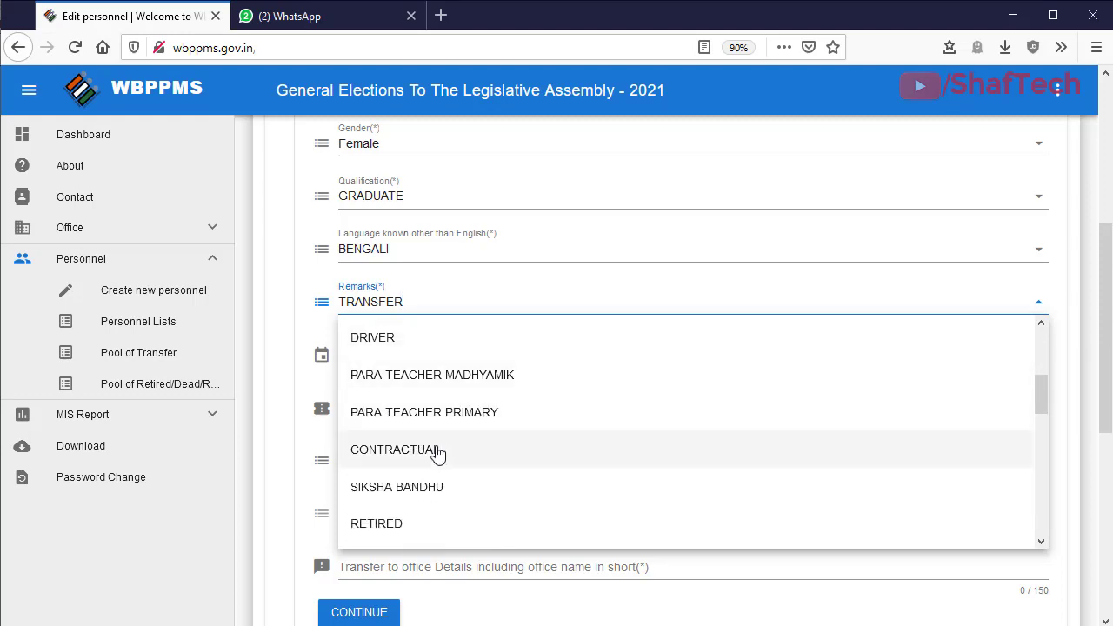
scroll(427, 459, down, 3)
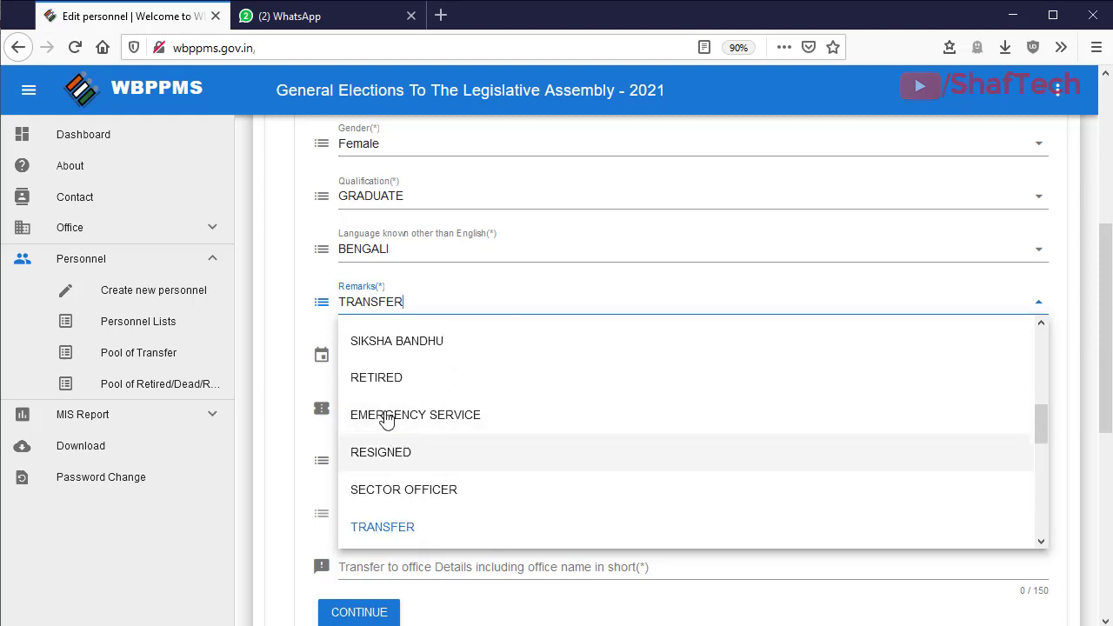
scroll(408, 435, down, 2)
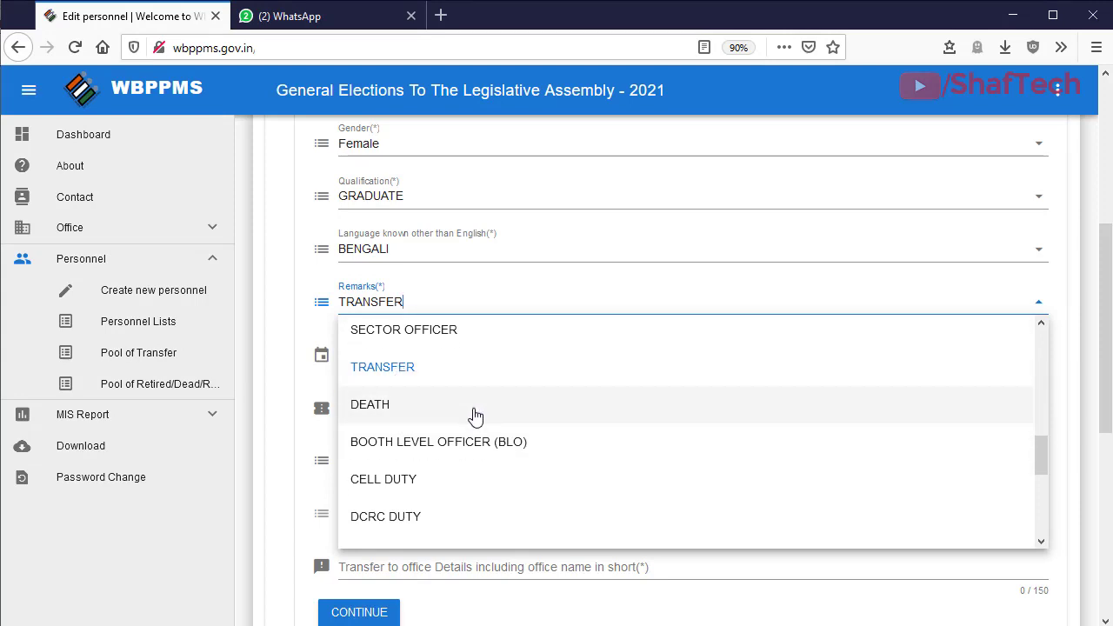
scroll(472, 418, down, 2)
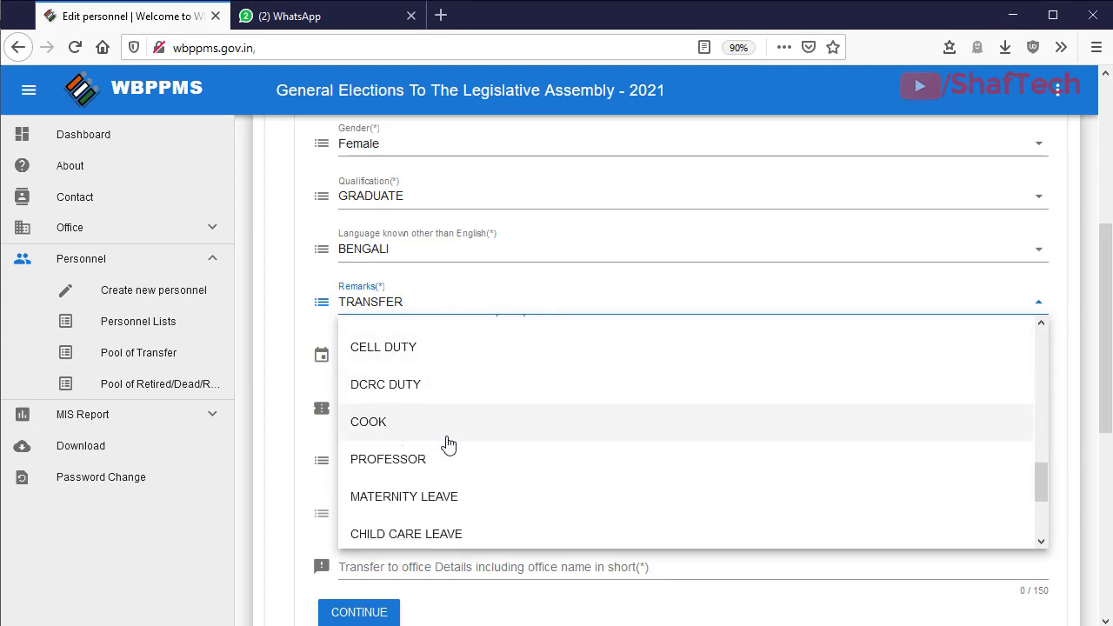
scroll(449, 444, down, 2)
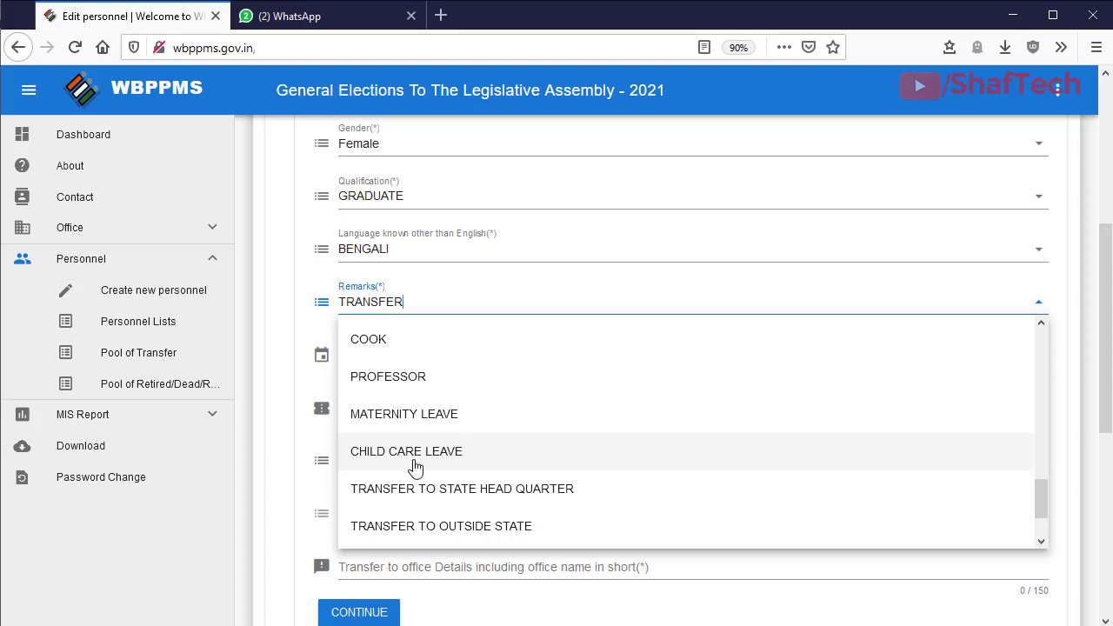
scroll(415, 465, down, 2)
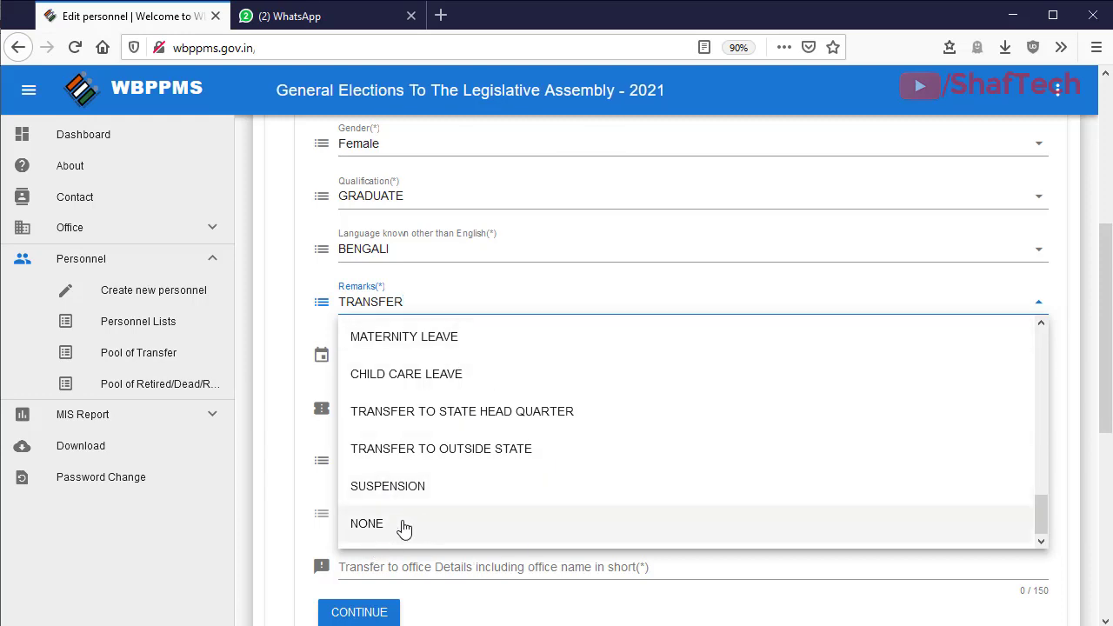
scroll(374, 527, down, 2)
click(435, 378)
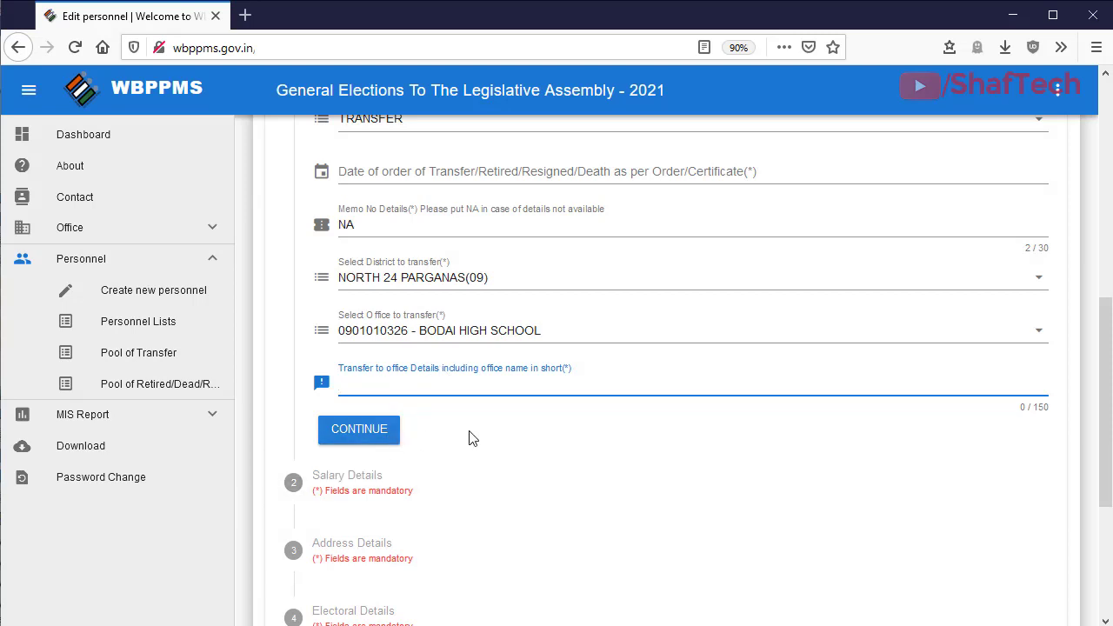
click(372, 439)
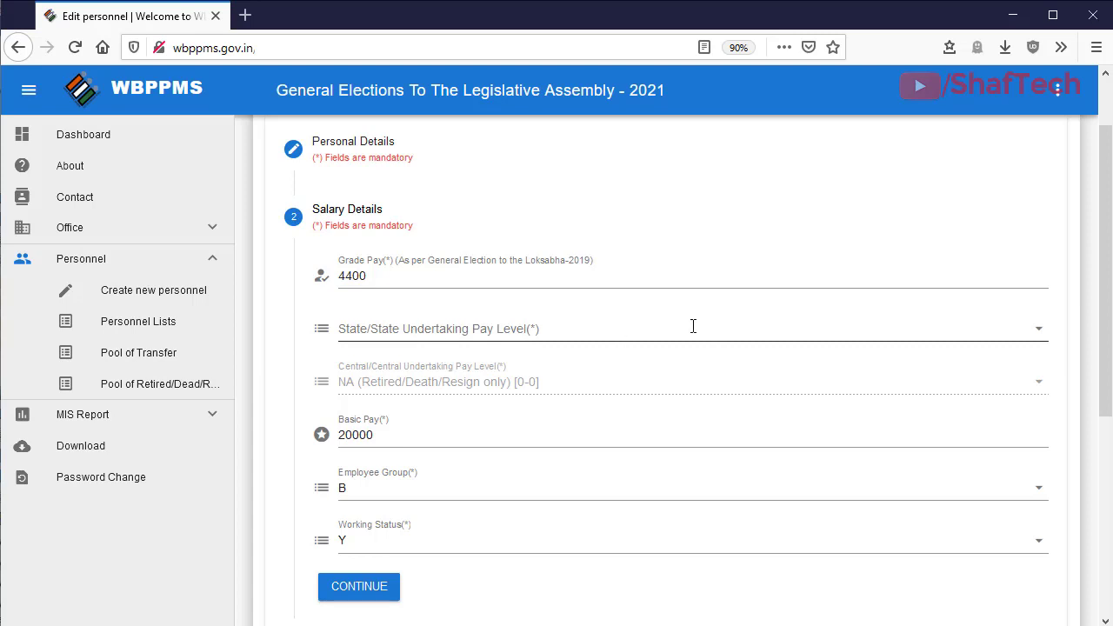
click(380, 325)
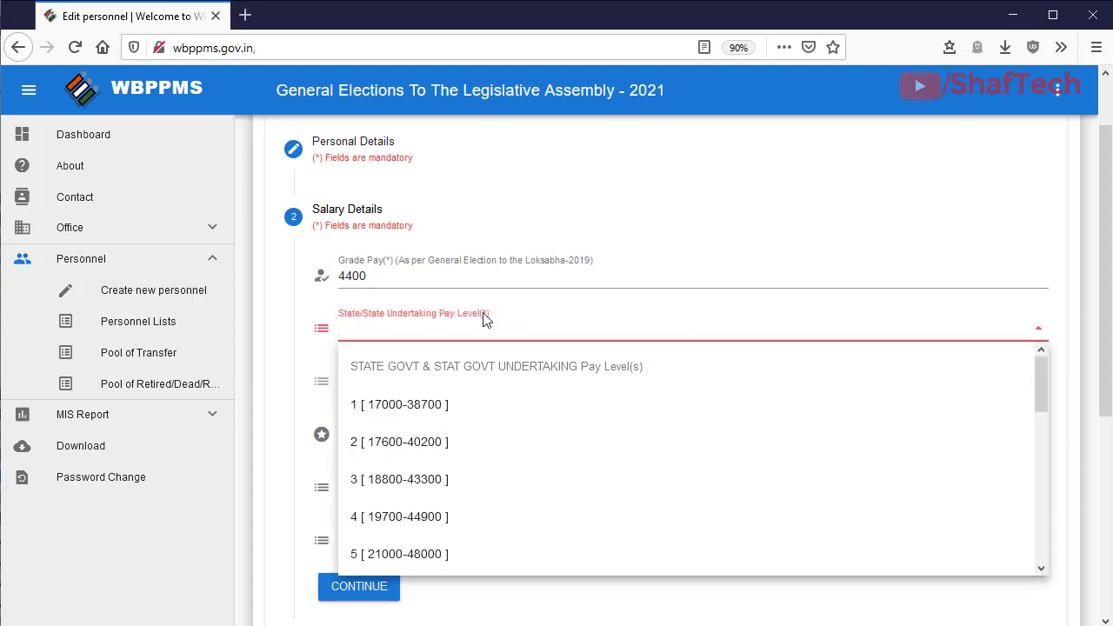
scroll(414, 419, down, 5)
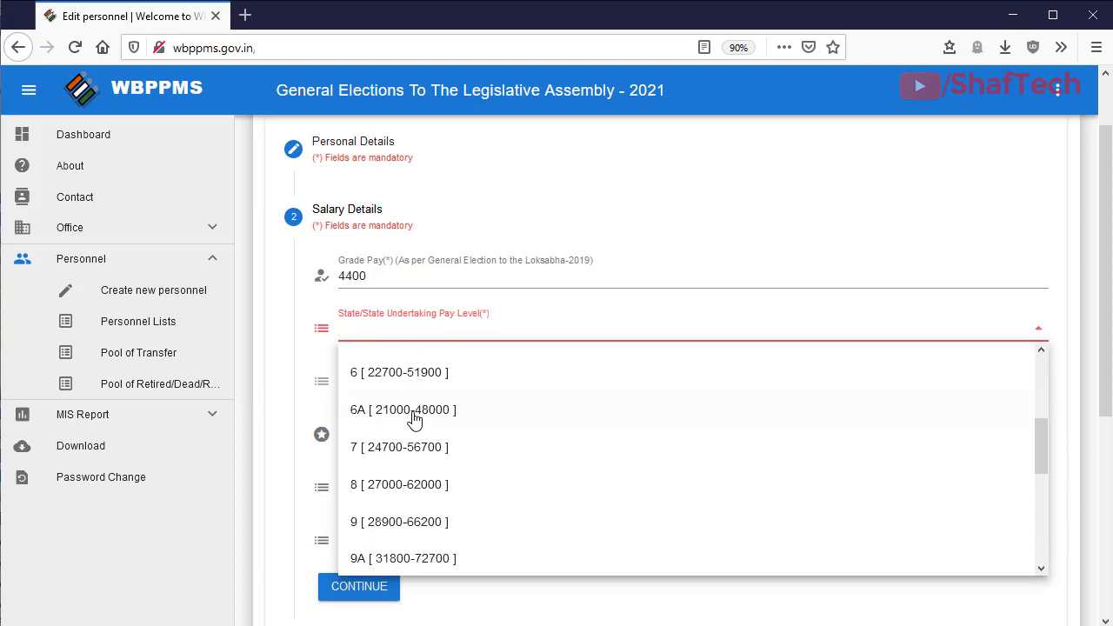
scroll(414, 419, down, 7)
scroll(414, 420, up, 4)
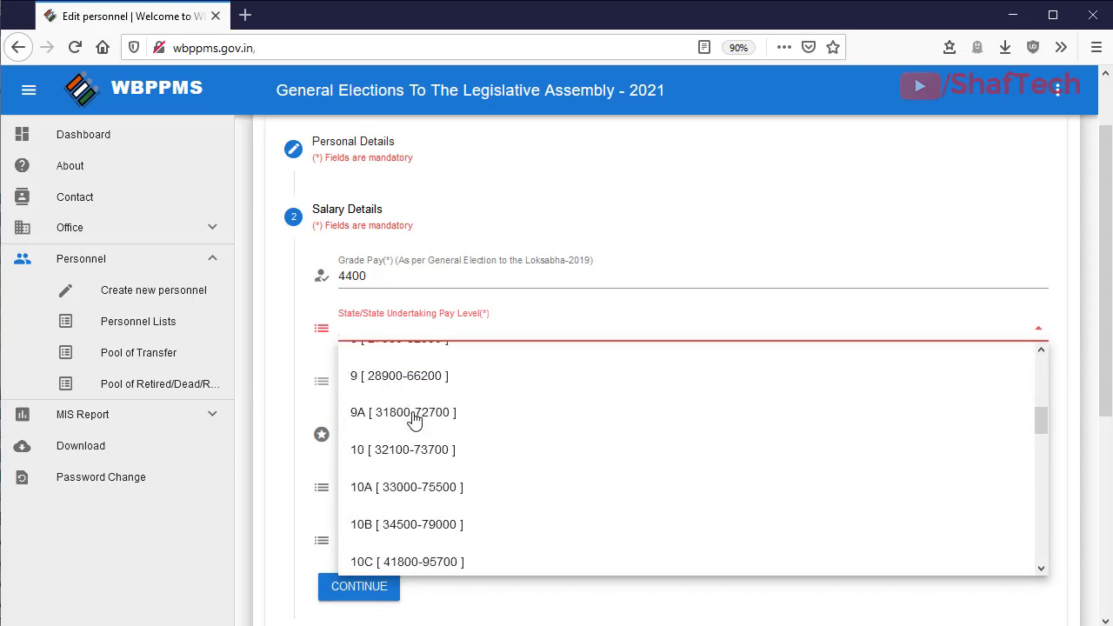
scroll(414, 420, up, 4)
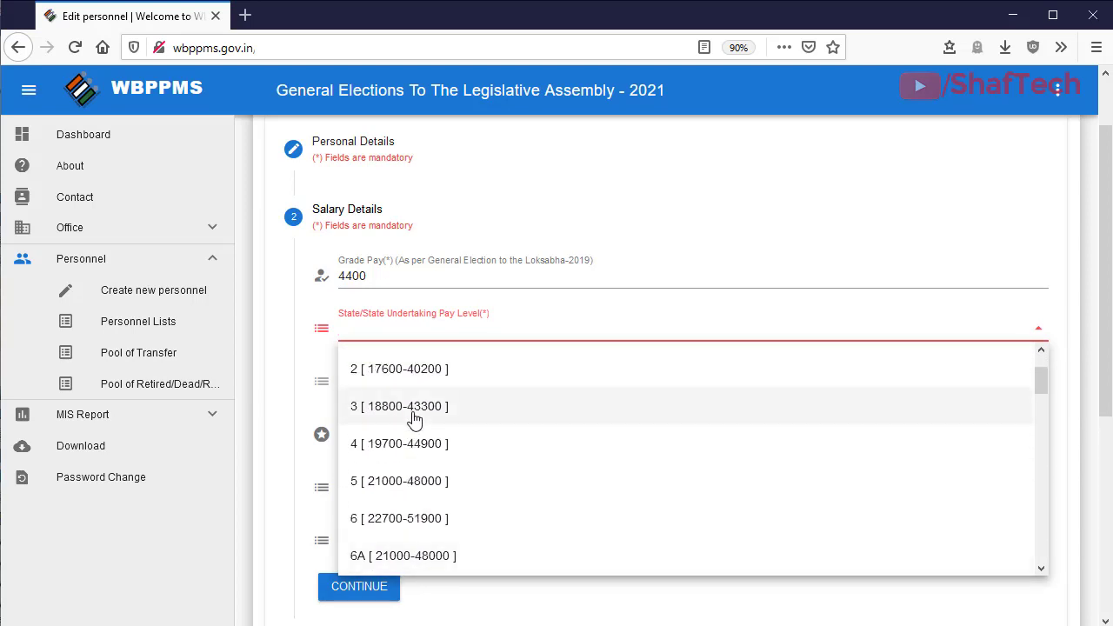
scroll(414, 420, down, 4)
scroll(414, 420, down, 1)
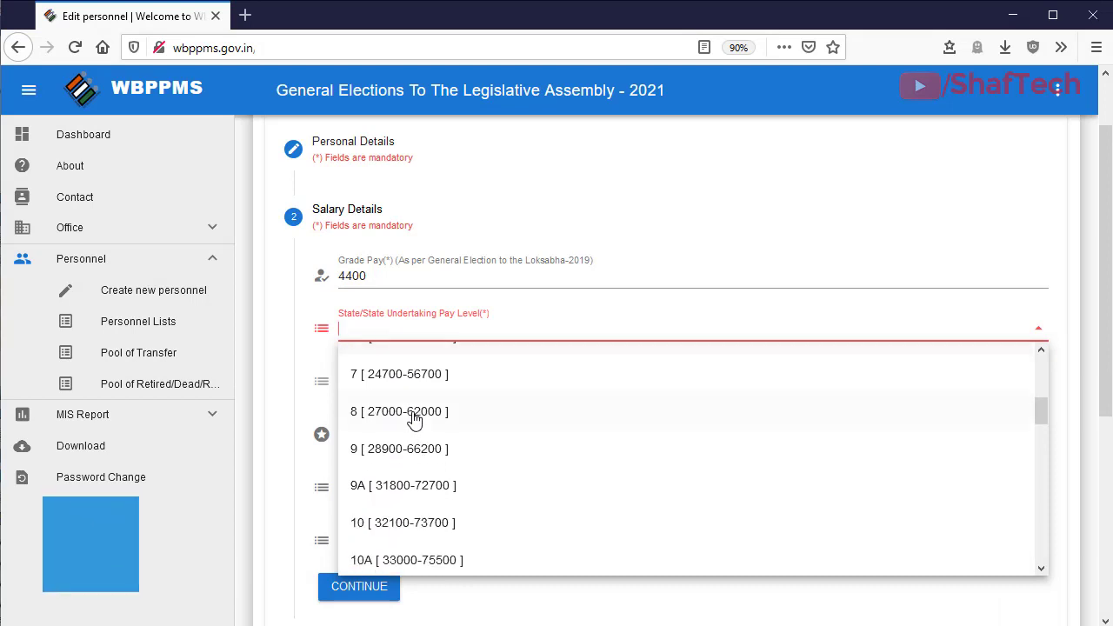
scroll(414, 420, down, 4)
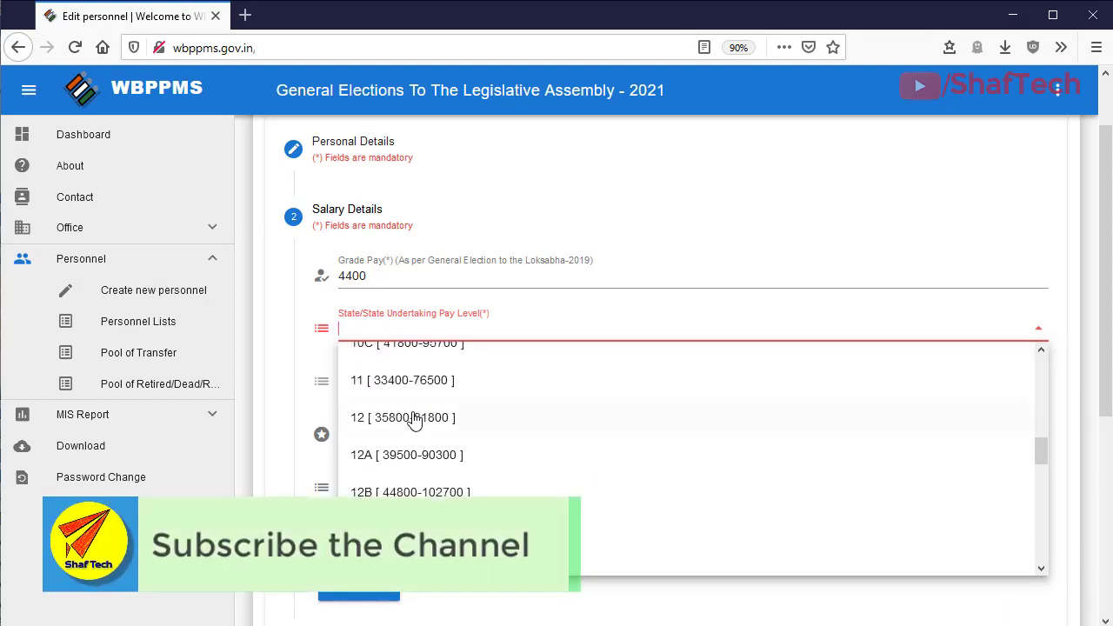
scroll(414, 421, down, 2)
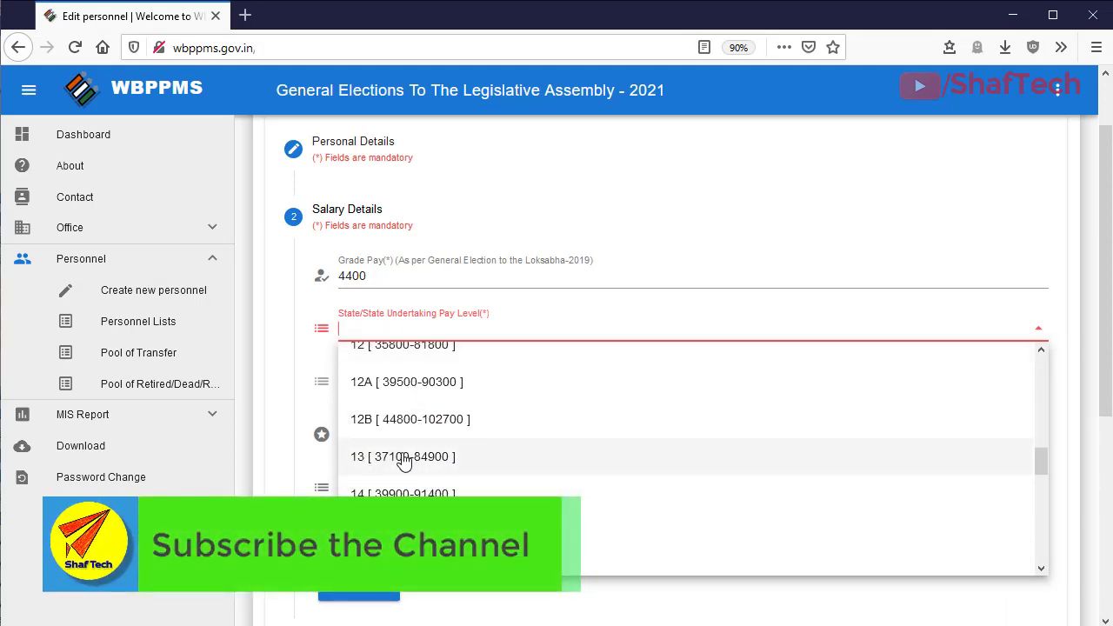
click(409, 461)
click(412, 461)
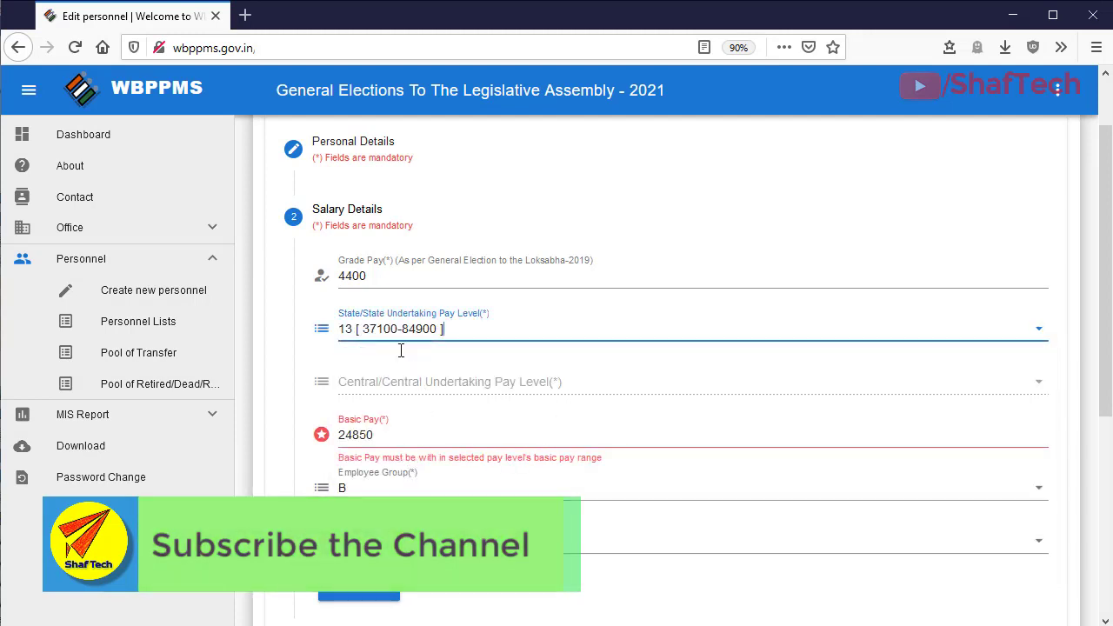
Step: Replace Basic Pay 24850 with 59000 and keep Employee Group B
drag(400, 437, 340, 438)
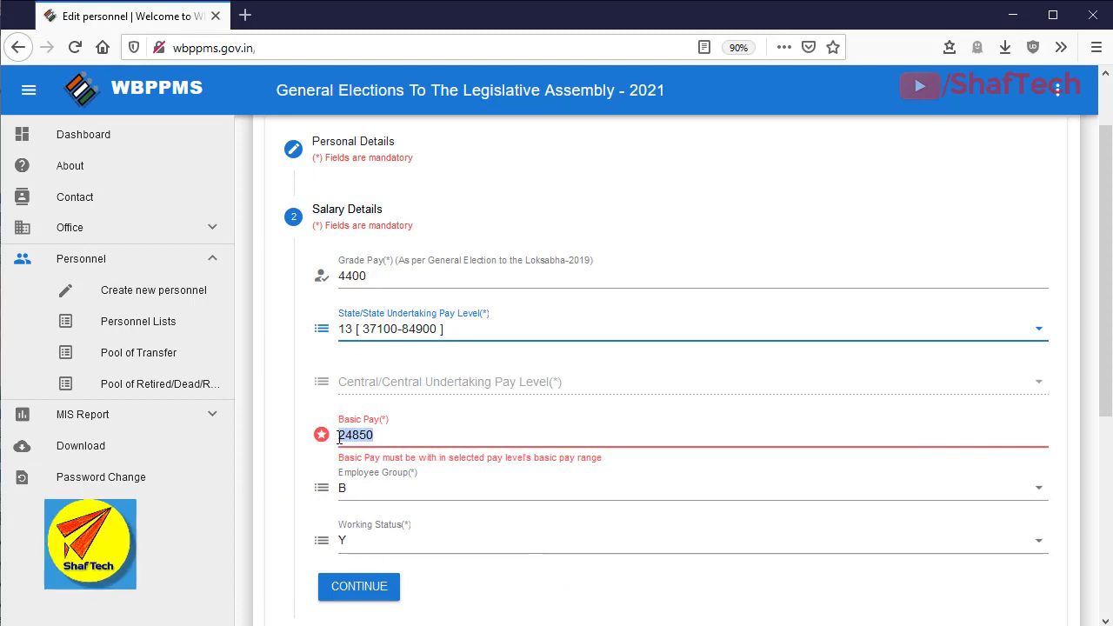
text(59000)
scroll(588, 455, down, 1)
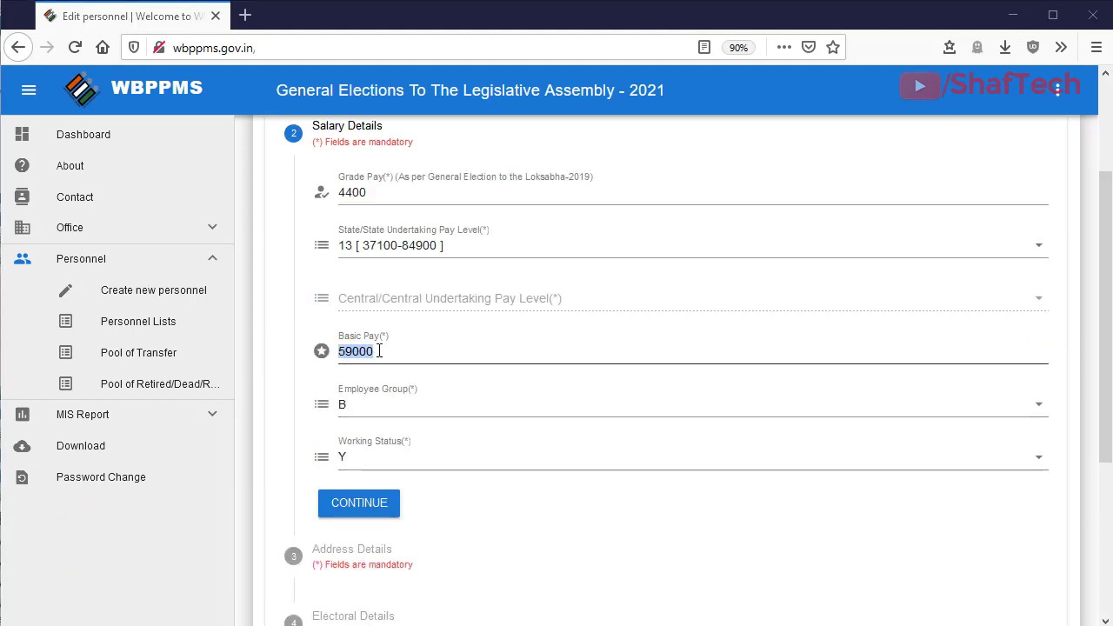
click(379, 351)
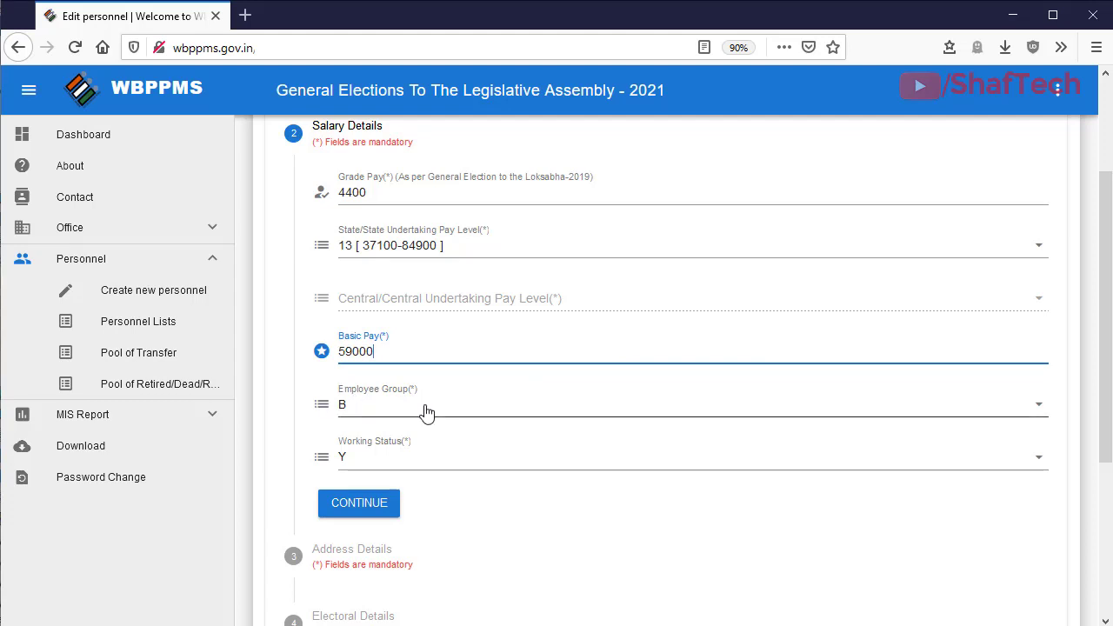
click(426, 412)
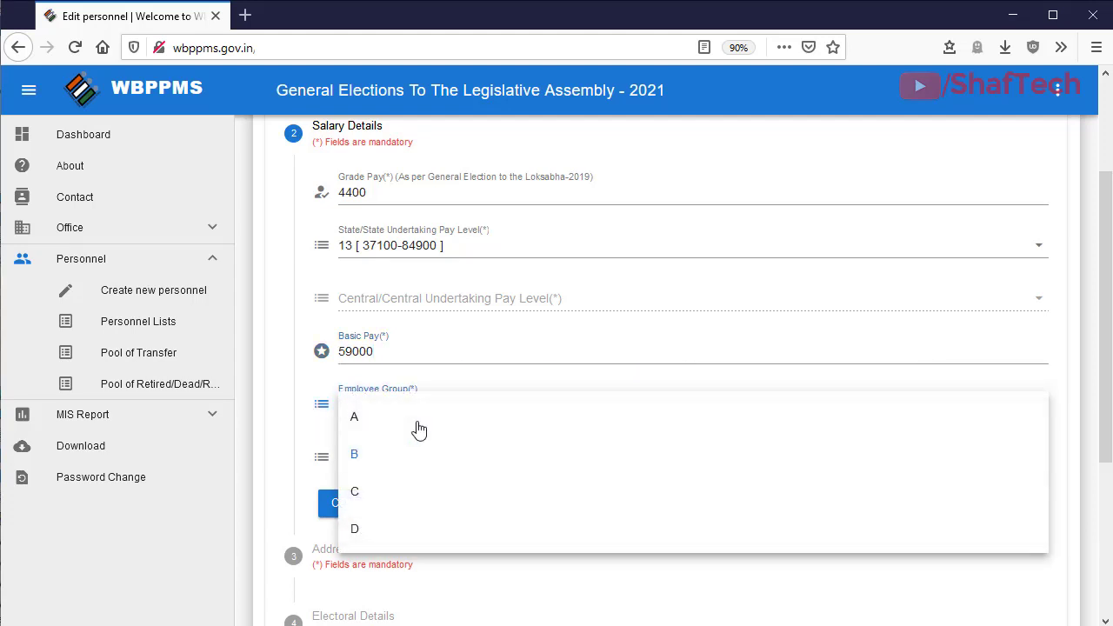
click(293, 417)
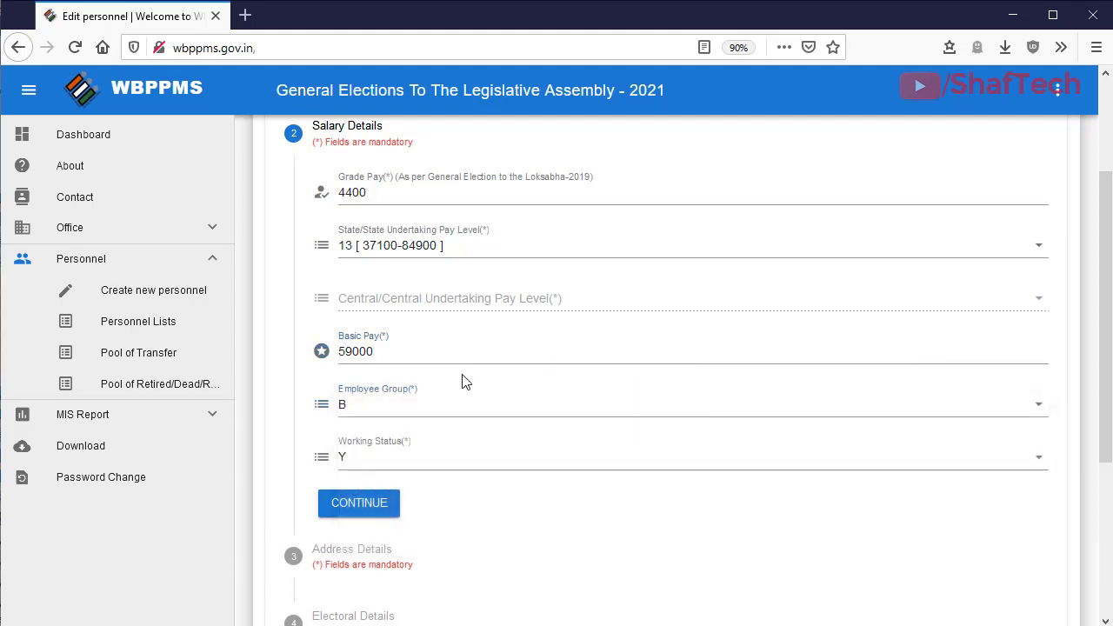
scroll(461, 380, down, 2)
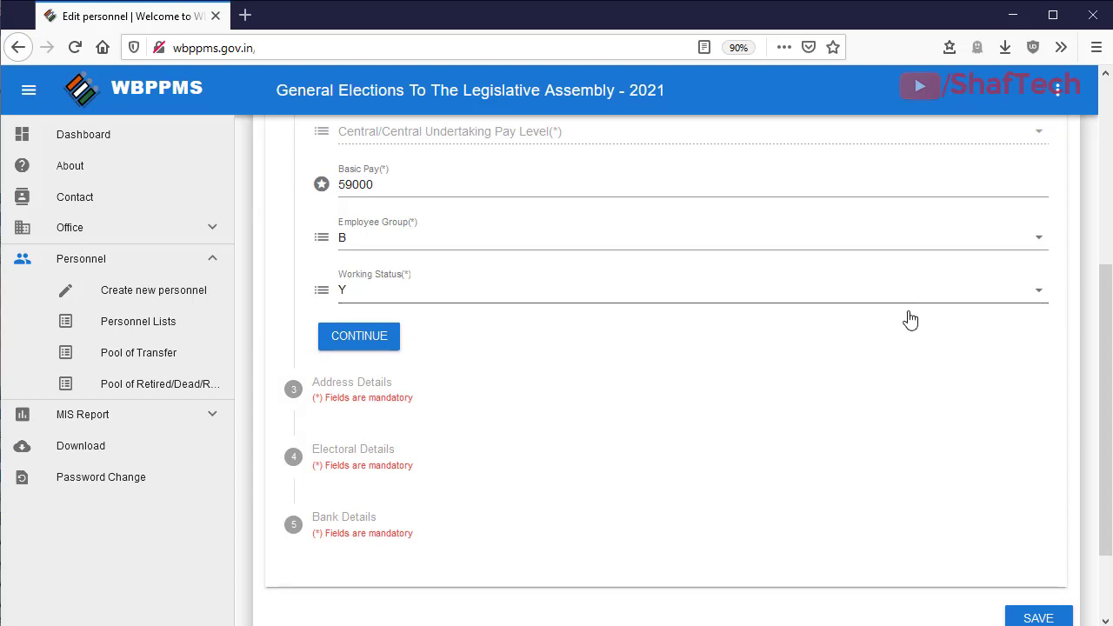
scroll(527, 360, up, 2)
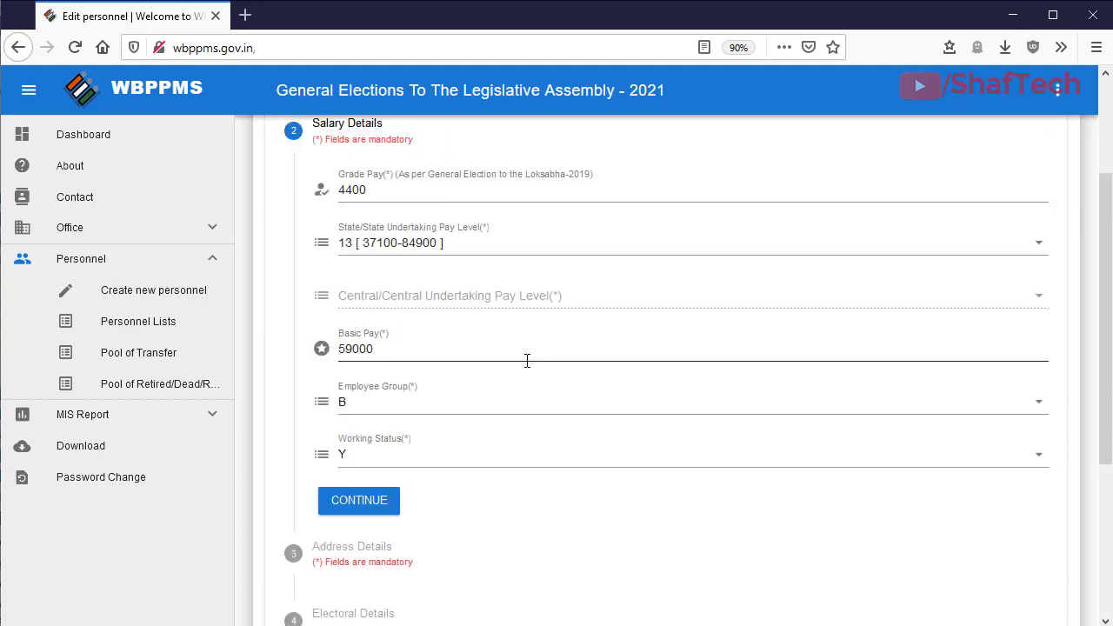
Step: Continue to Address Details and edit the present address text, typing 'AD'
click(360, 503)
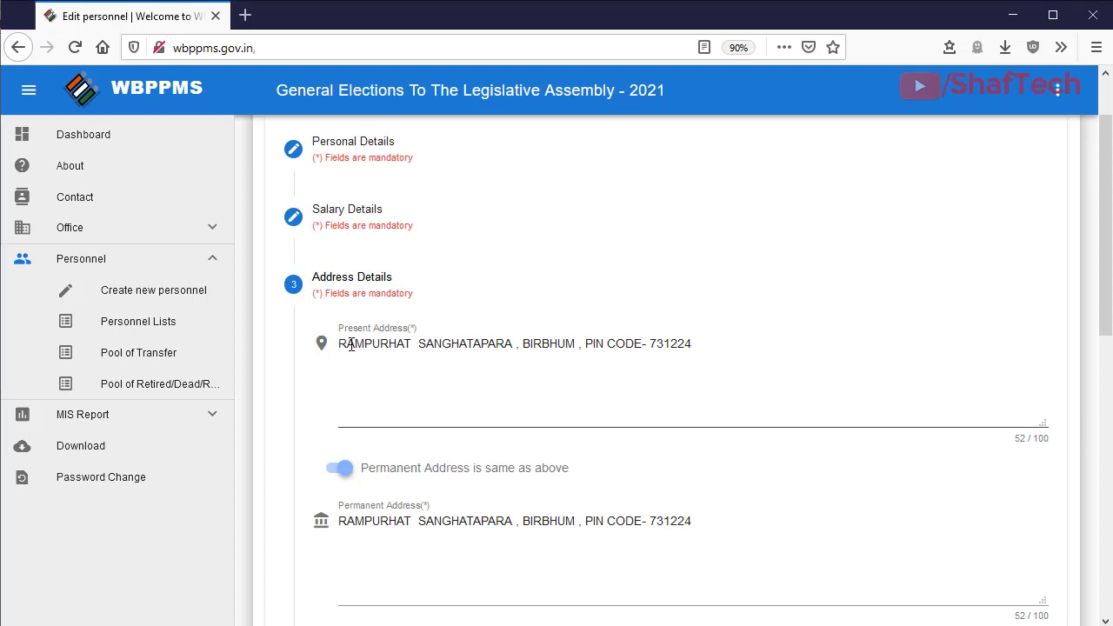
click(385, 421)
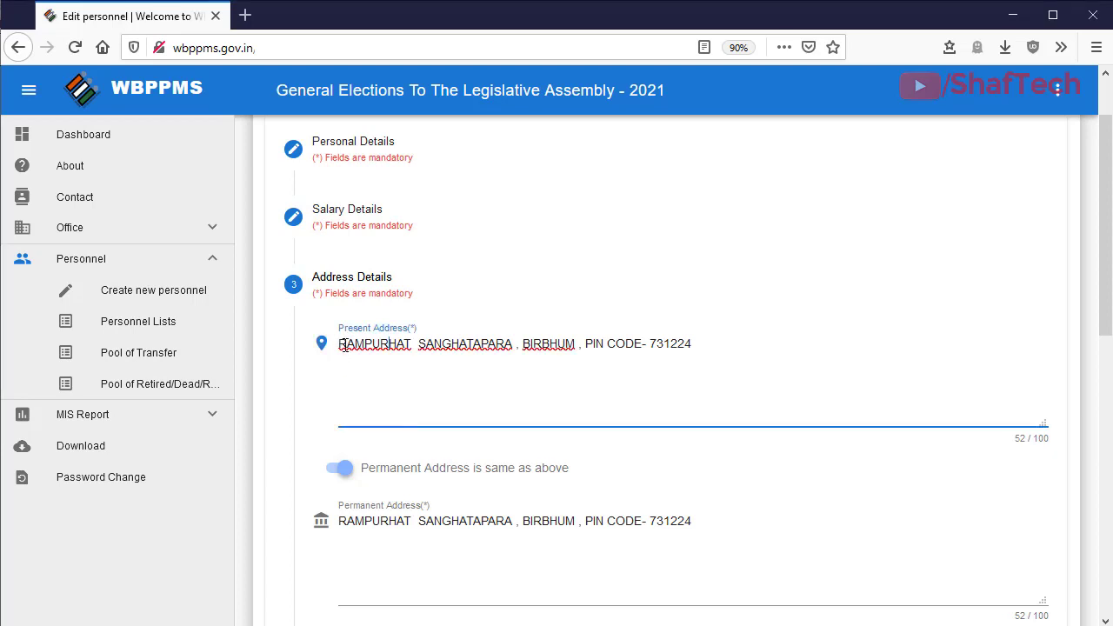
drag(380, 343, 728, 342)
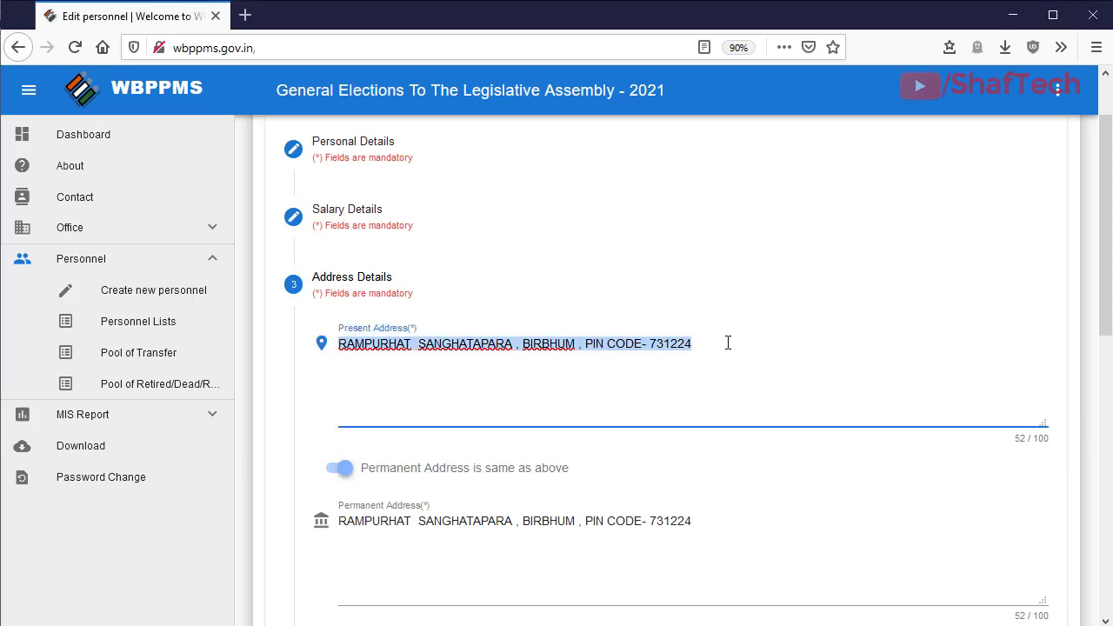
click(411, 344)
text(A)
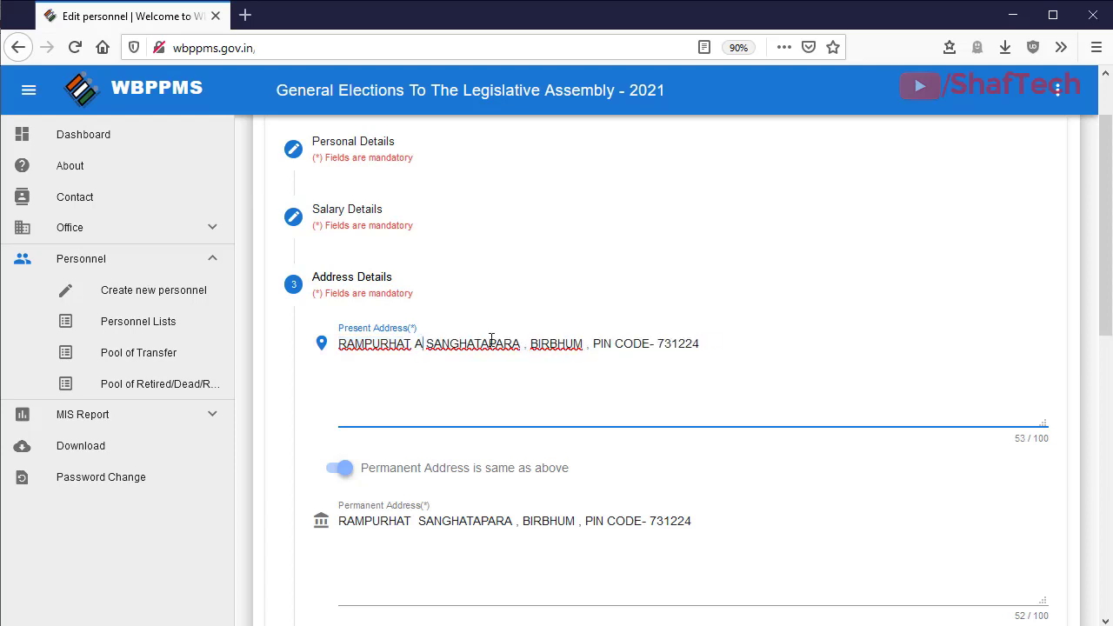
text(D)
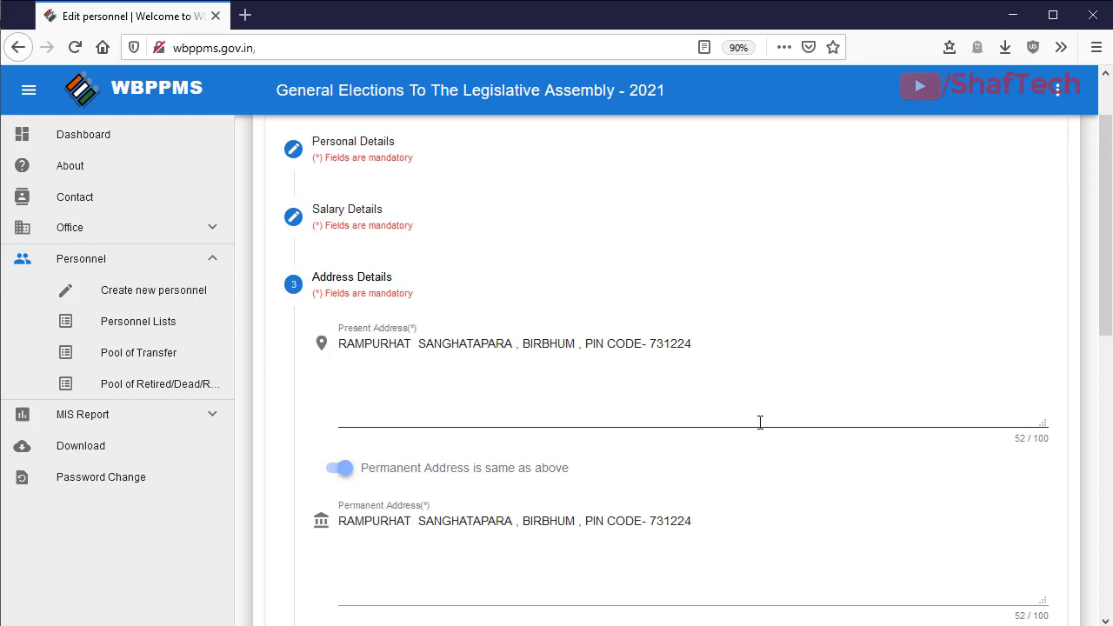
Step: Untick and re-tick 'Permanent Address is same as above' so both addresses match
click(334, 471)
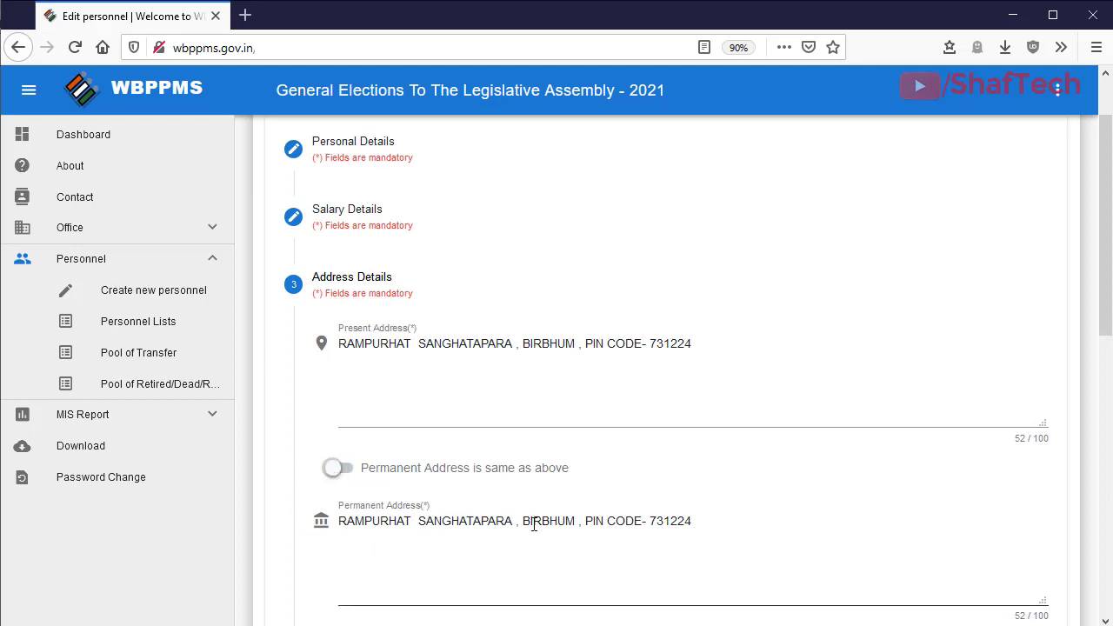
click(335, 471)
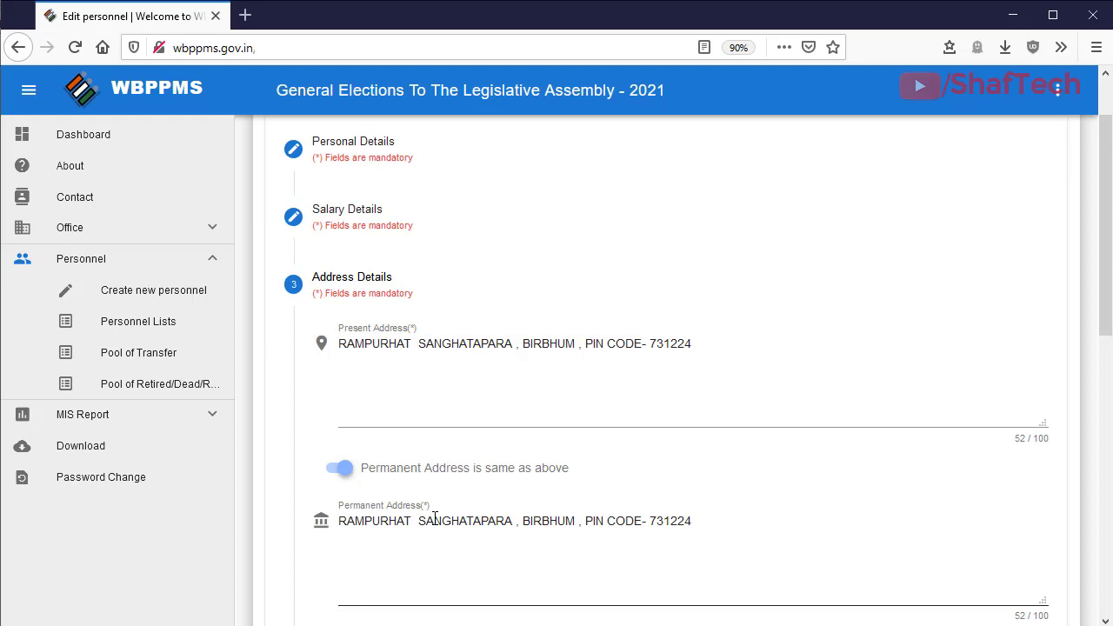
scroll(435, 520, down, 5)
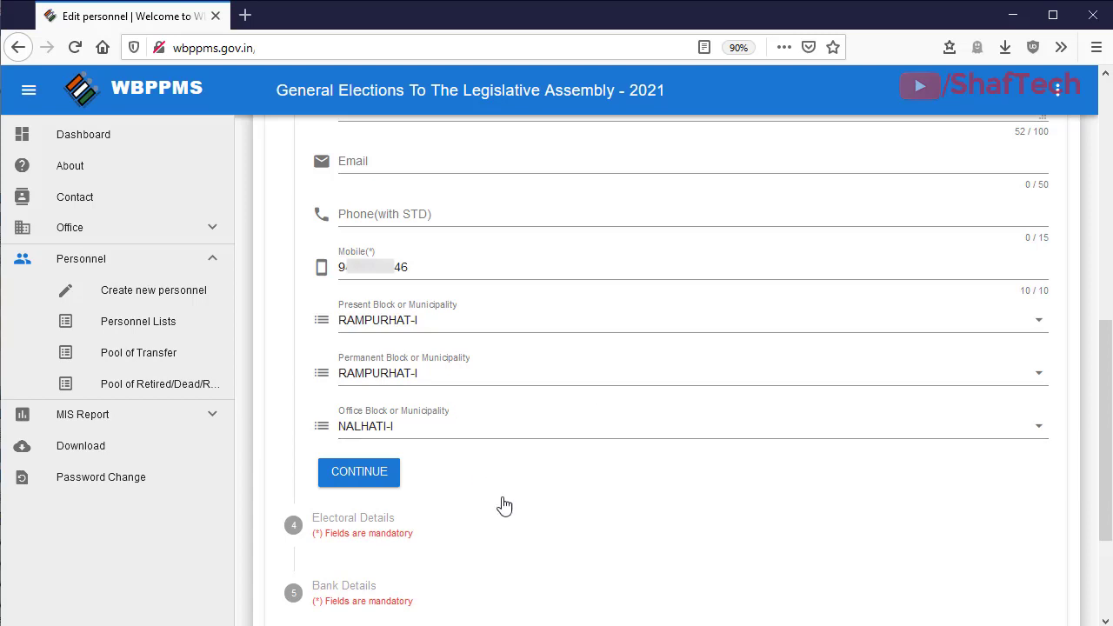
Step: Continue from Address Details to the Electoral Details step
click(372, 476)
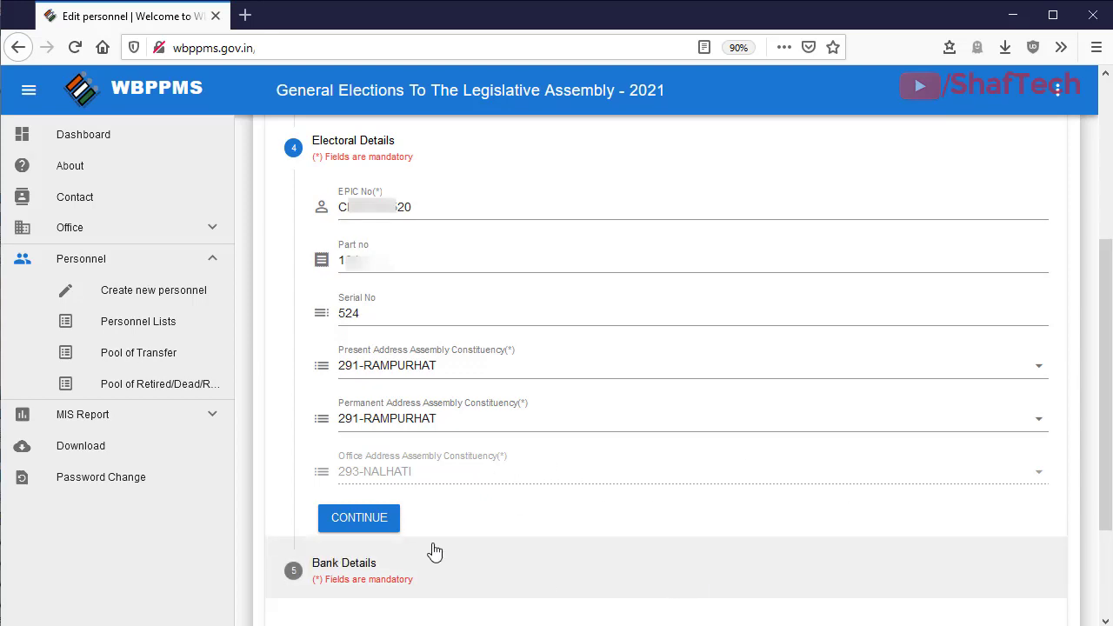
Step: Continue past Electoral Details to the Bank Details step, showing the filled IFSC code and account number
click(374, 526)
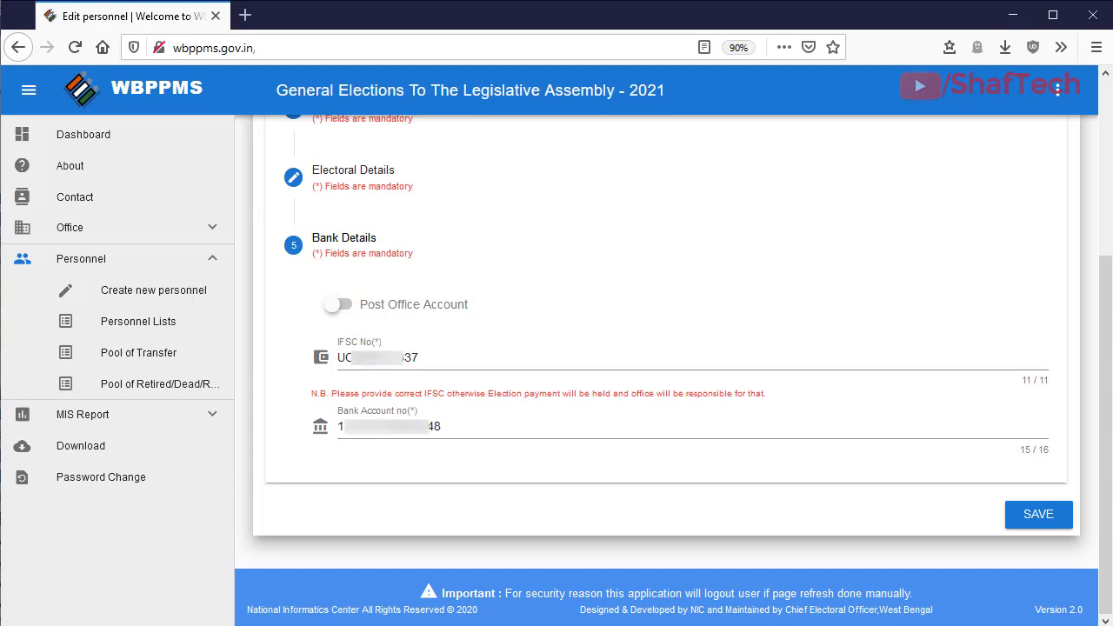
drag(993, 489, 1094, 544)
key(Escape)
Step: Open Create new personnel, dismiss the database-check prompt, then reopen it via SEARCH EXISTING DATABASE
click(136, 297)
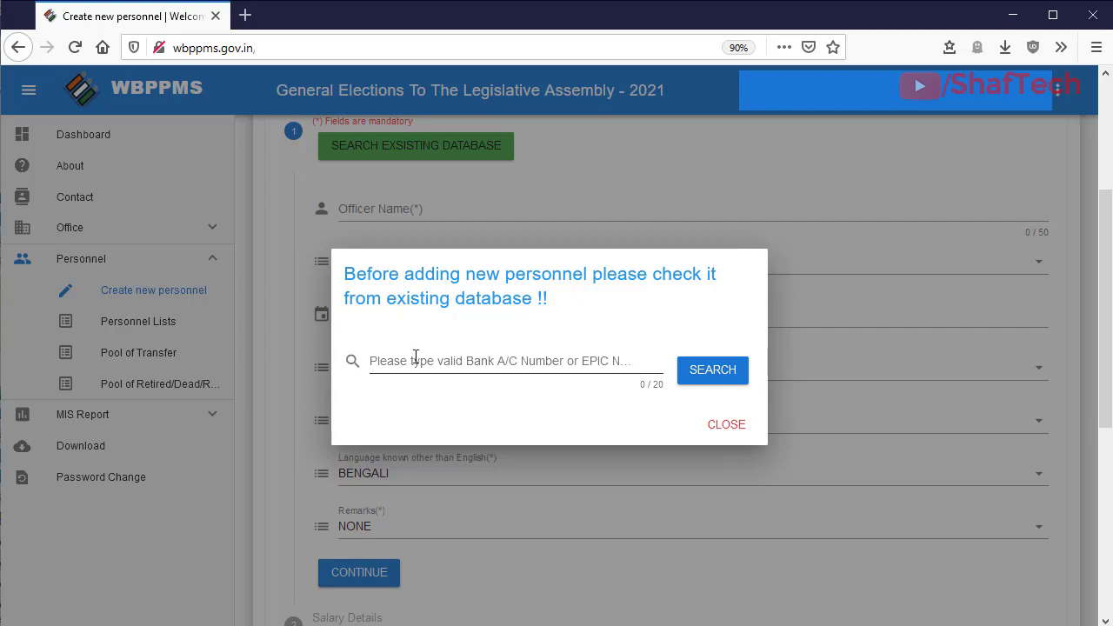
click(734, 430)
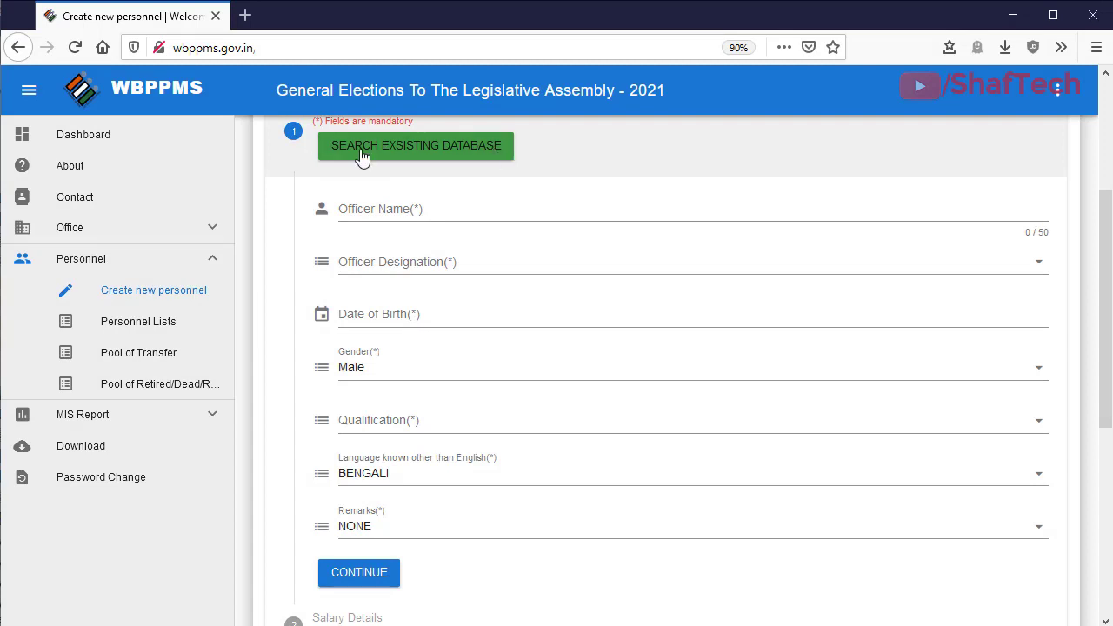
click(417, 148)
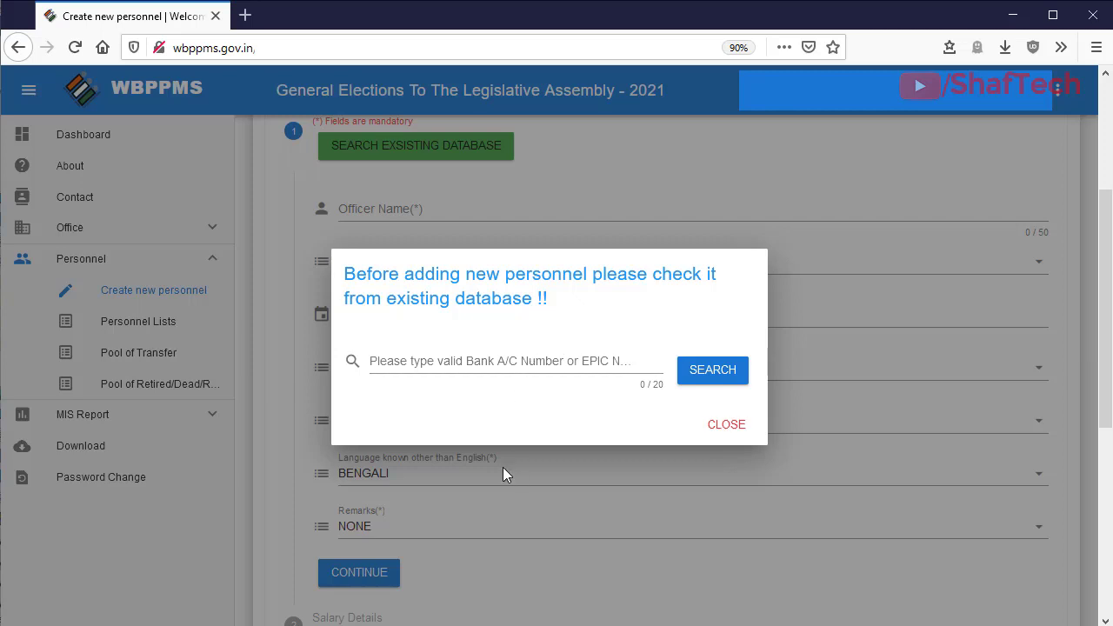
Step: Search the existing database for the pasted EPIC number, review the found person, and close the results
click(470, 365)
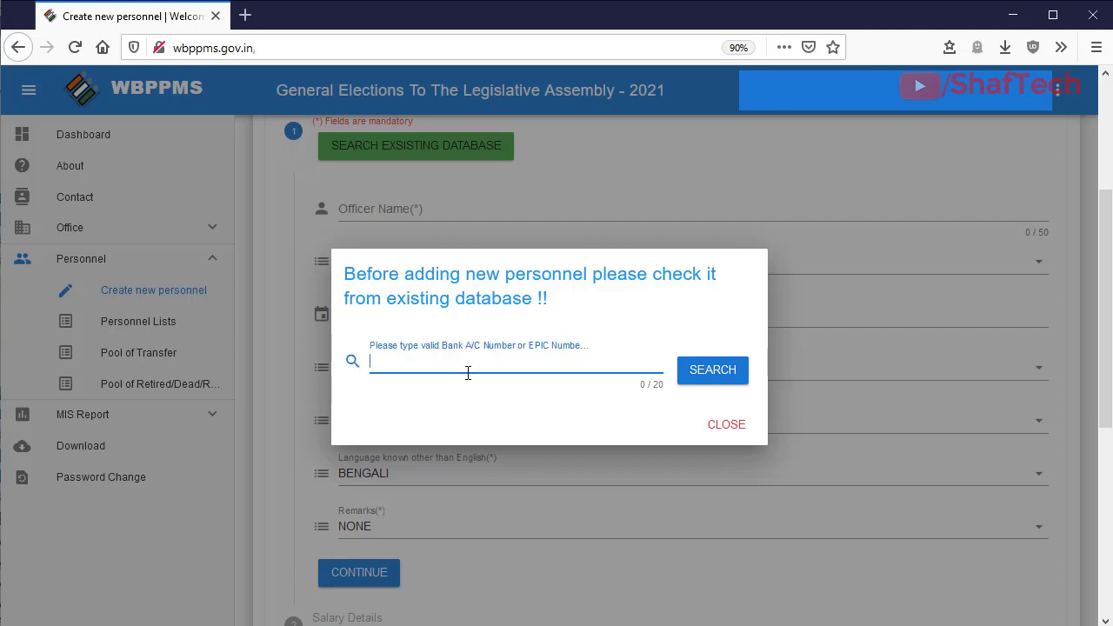
text(LP      60)
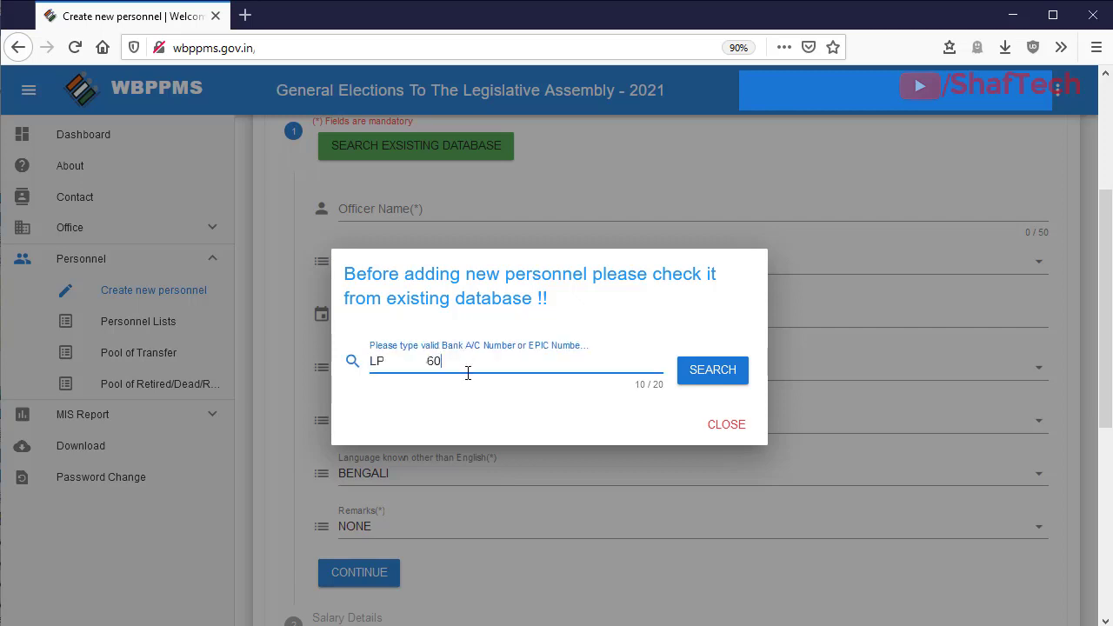
click(726, 385)
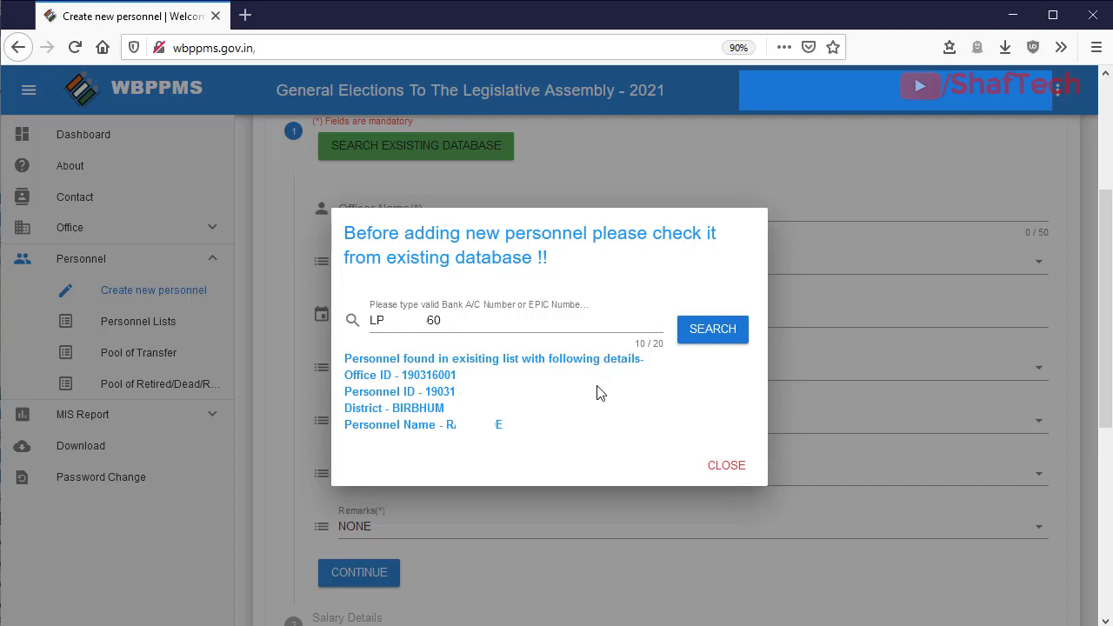
click(738, 472)
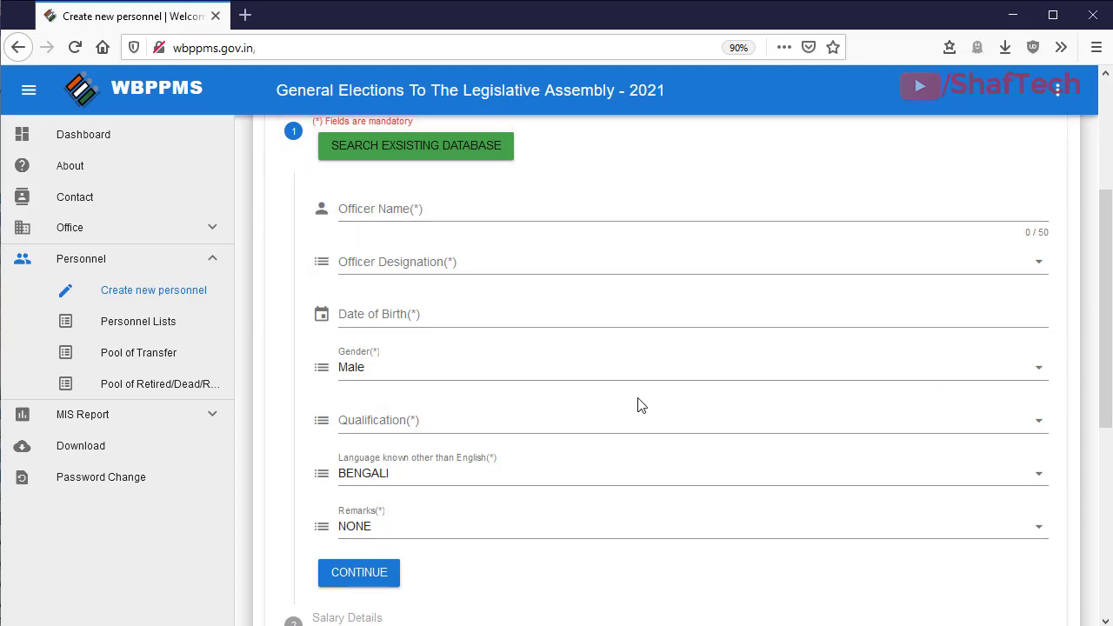
Step: Scroll through the blank form's steps down to Bank Details, expanding and collapsing MIS Report in the sidebar
scroll(638, 406, down, 3)
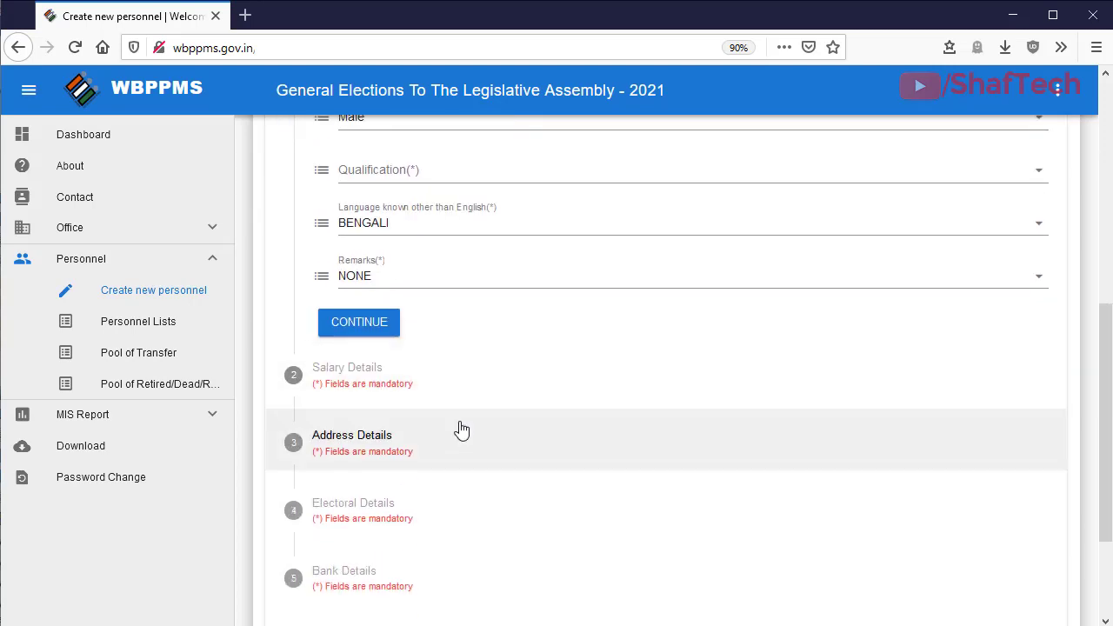
scroll(452, 431, down, 1)
scroll(443, 439, down, 2)
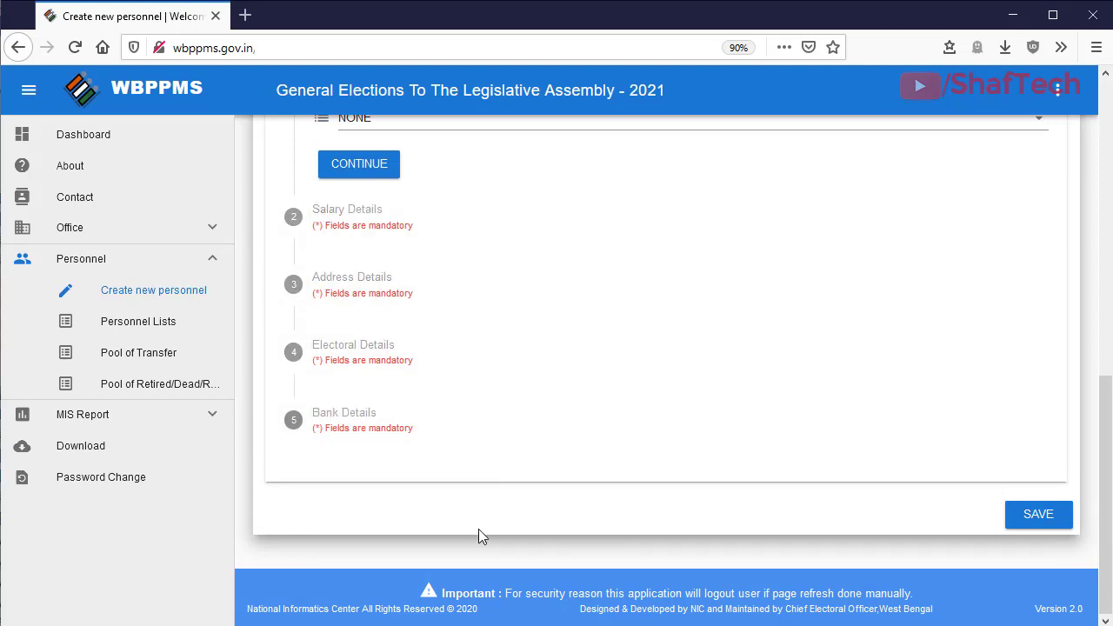
click(126, 417)
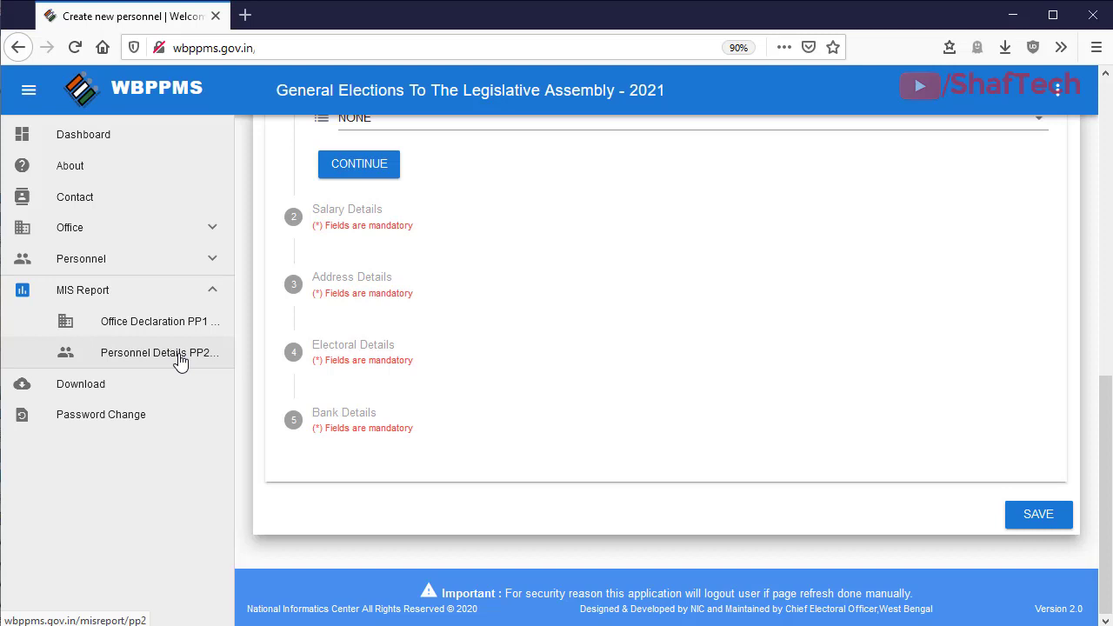
click(209, 289)
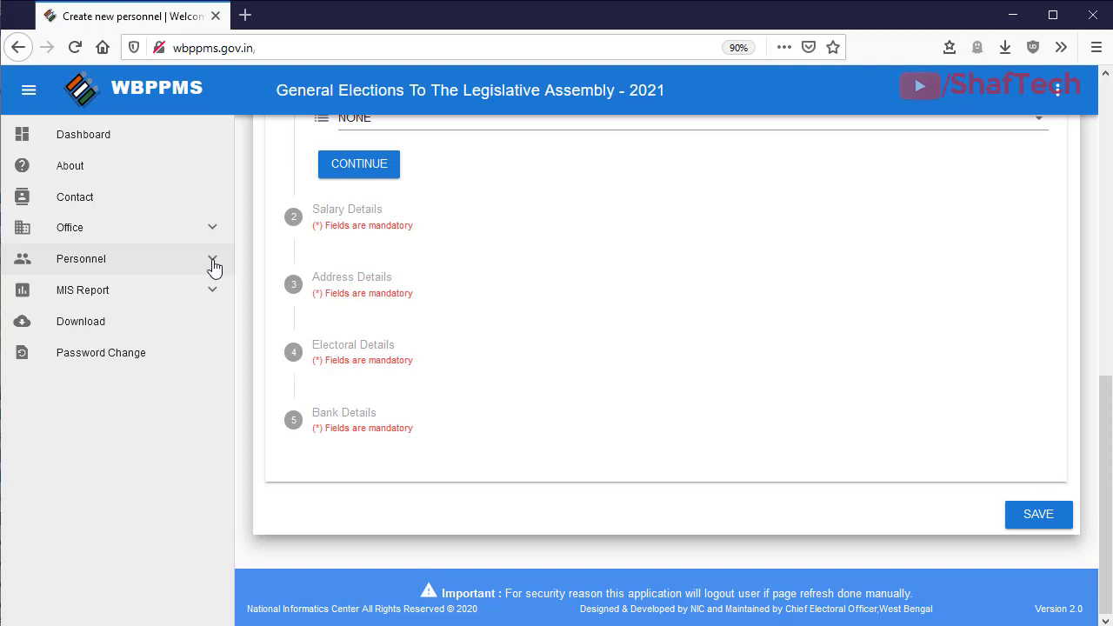